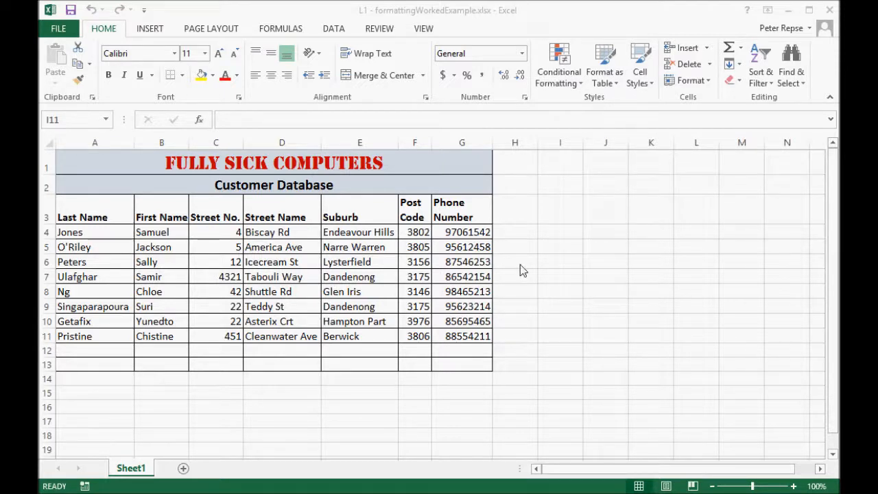
click(464, 234)
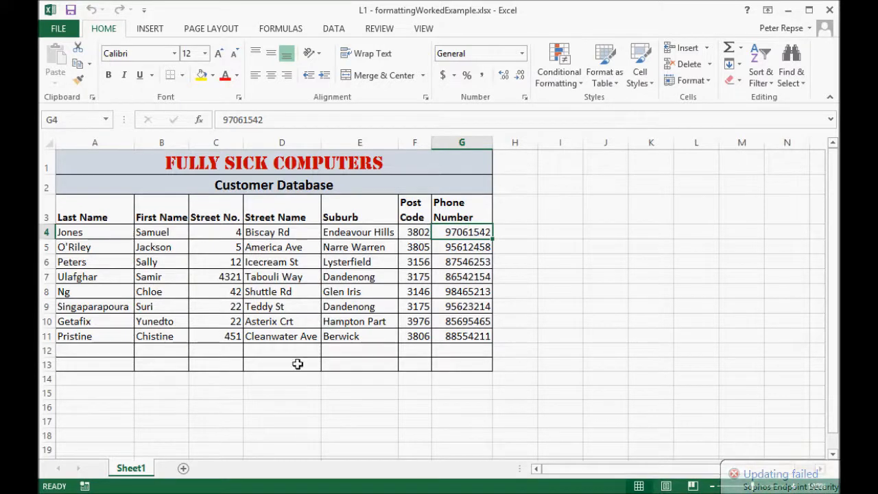
click(278, 391)
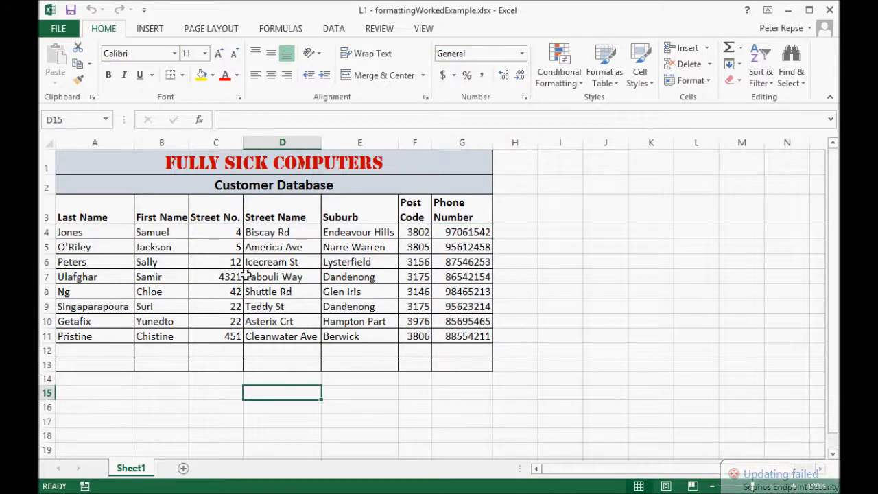
click(225, 231)
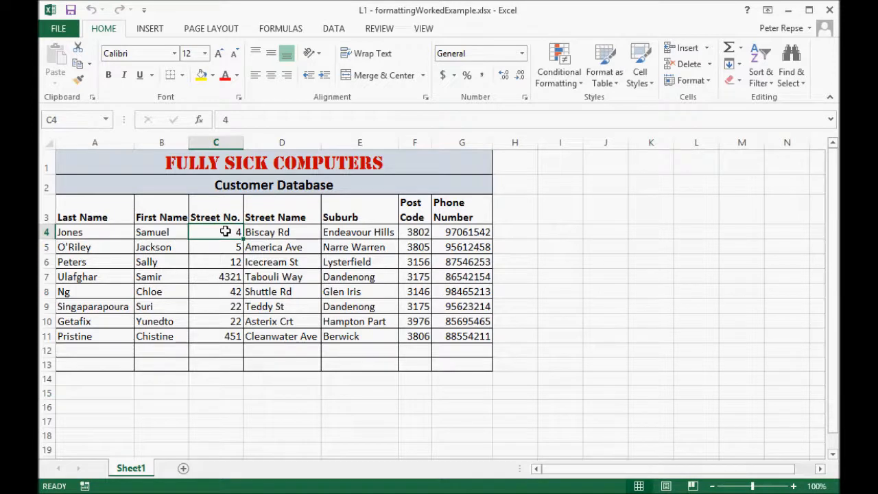
click(292, 232)
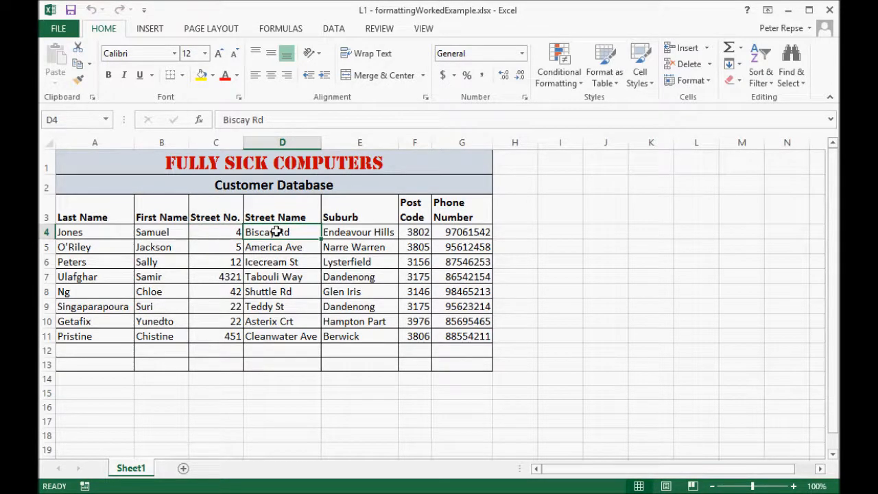
click(417, 233)
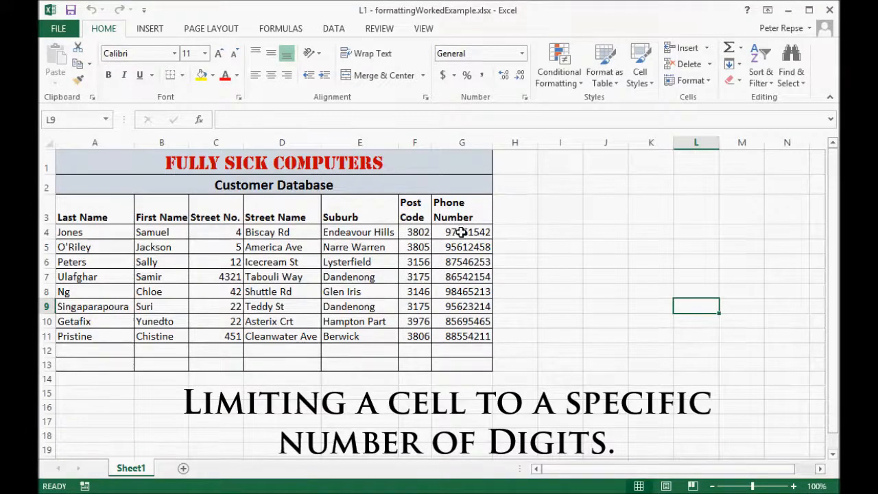
Start a data validation rule for the phone number cells G4:G13, allowing whole numbers with the "between" condition
drag(462, 232, 461, 364)
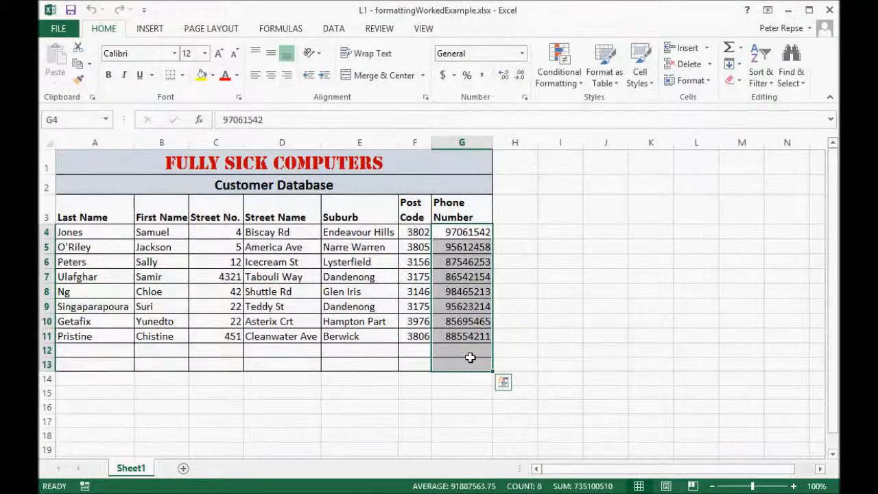
click(332, 31)
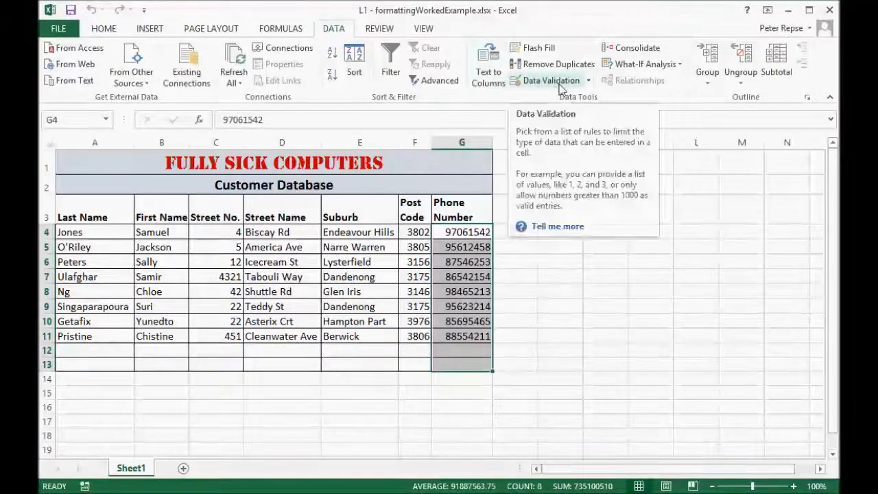
click(590, 81)
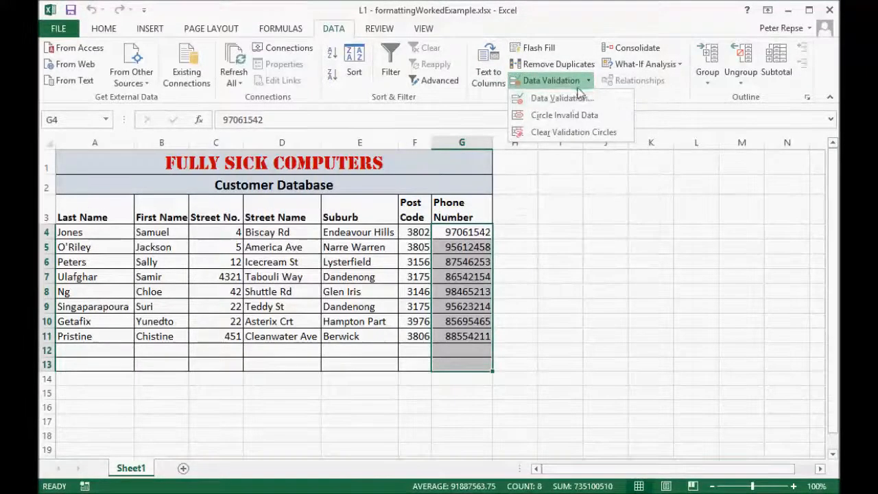
click(567, 98)
mouse_move(444, 230)
mouse_down()
mouse_move(590, 159)
mouse_move(666, 172)
mouse_move(702, 167)
mouse_move(693, 162)
mouse_up()
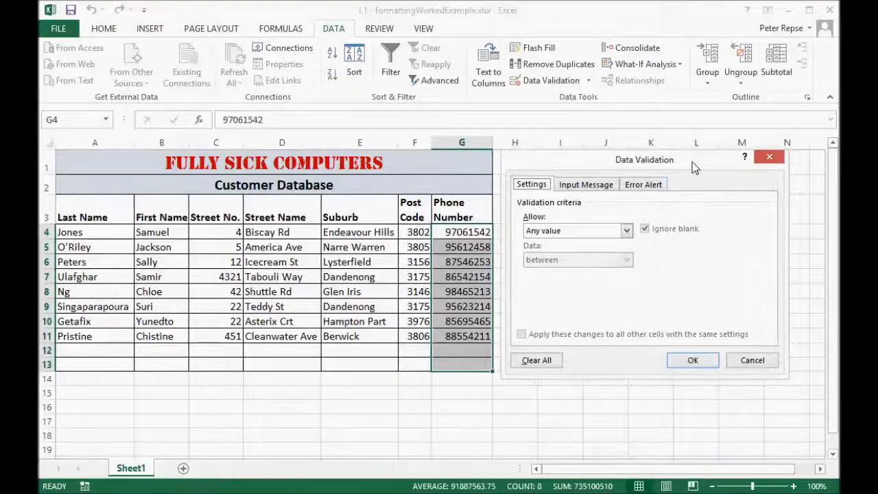
click(626, 232)
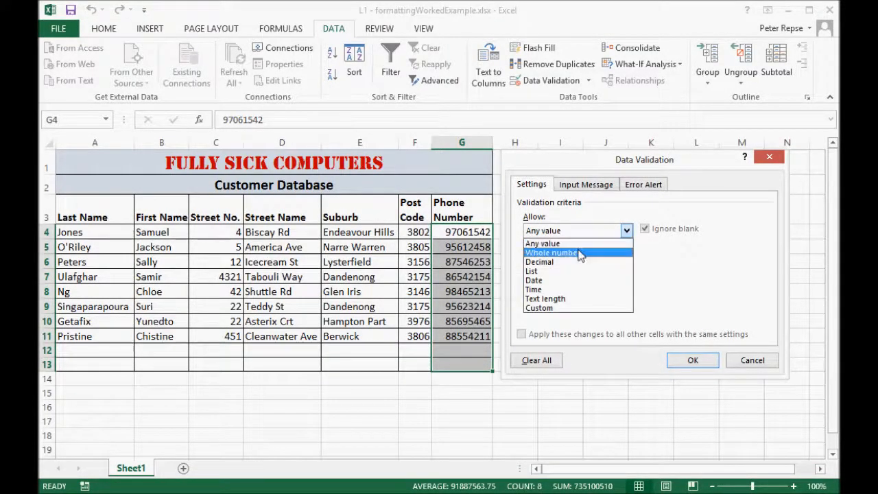
click(581, 254)
click(626, 261)
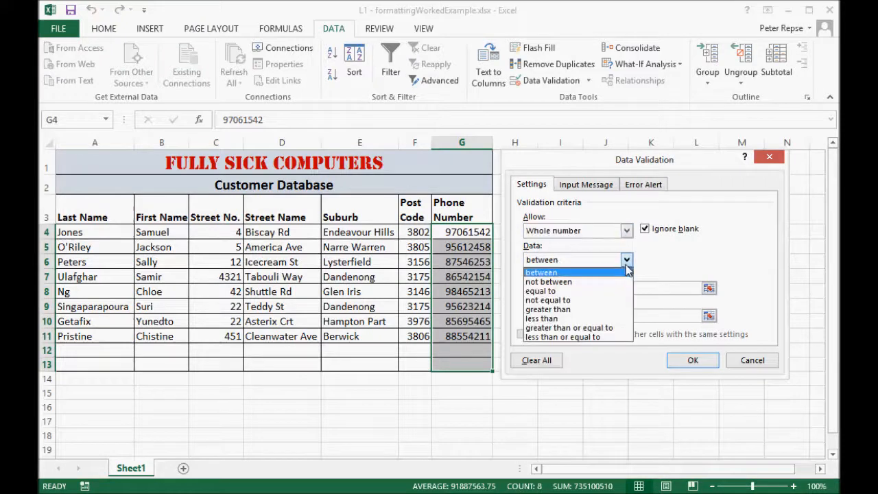
click(628, 271)
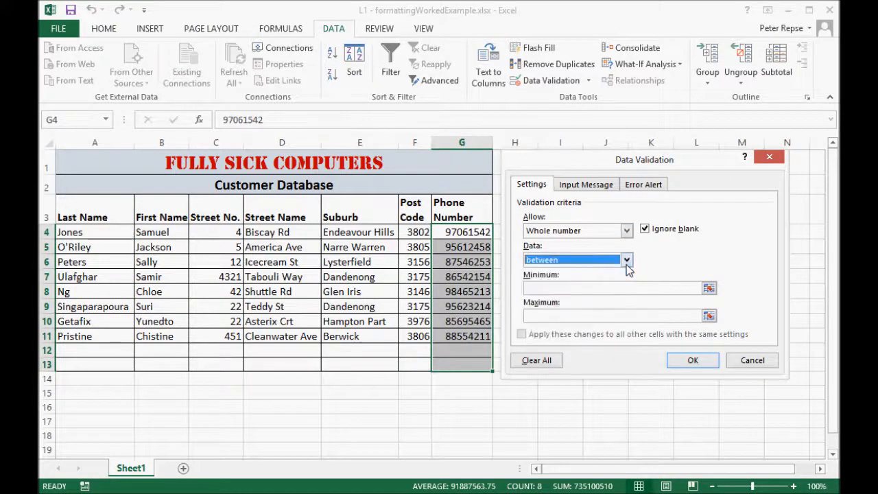
Set the validation rule's minimum to 10000000 and its maximum to 99999999
click(568, 288)
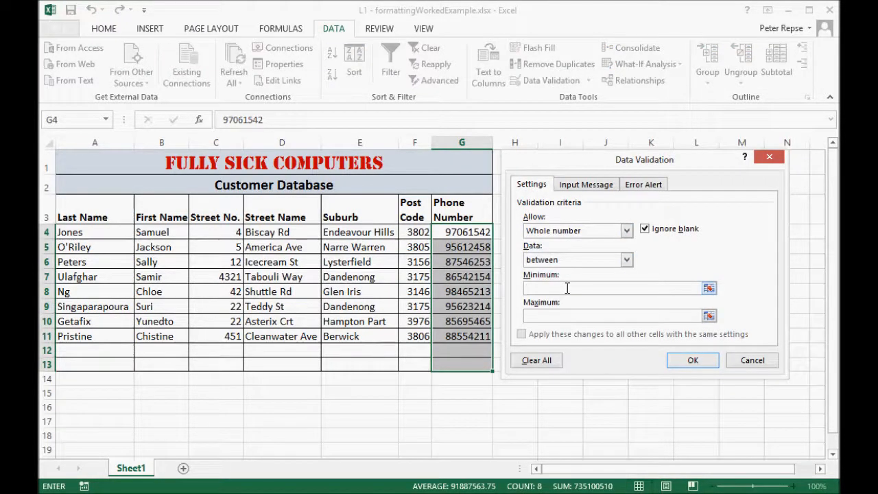
text(1000000)
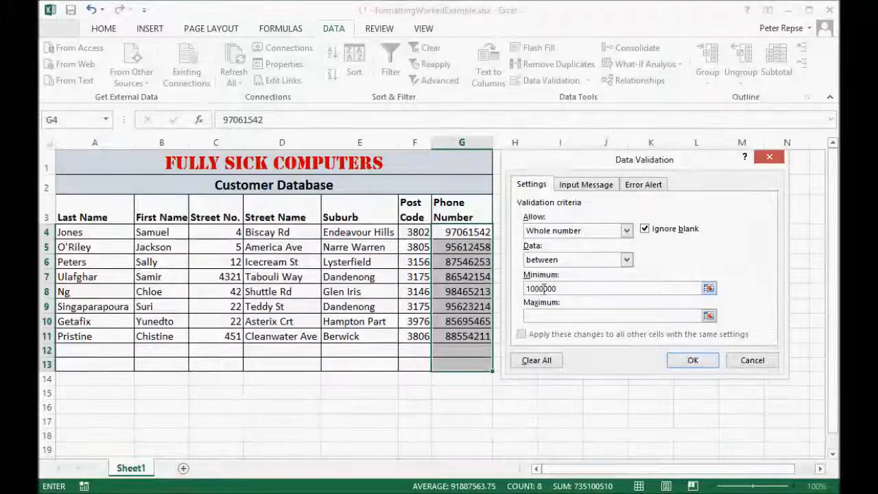
text(0)
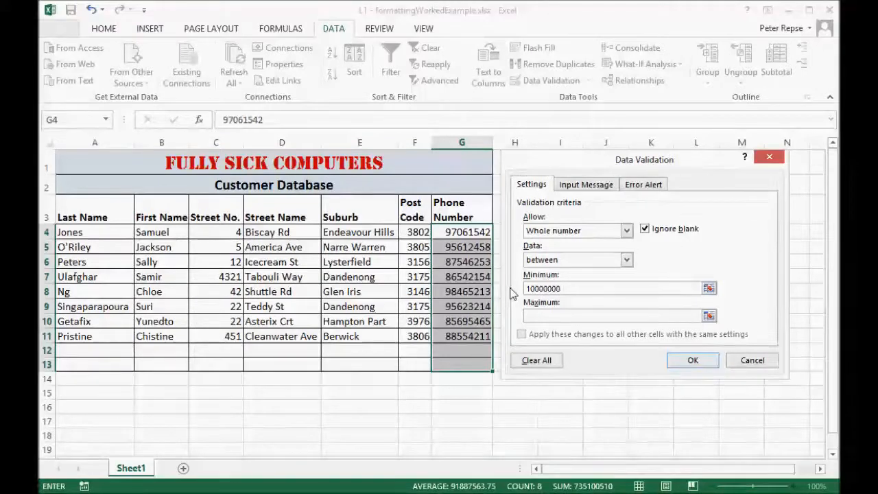
click(544, 288)
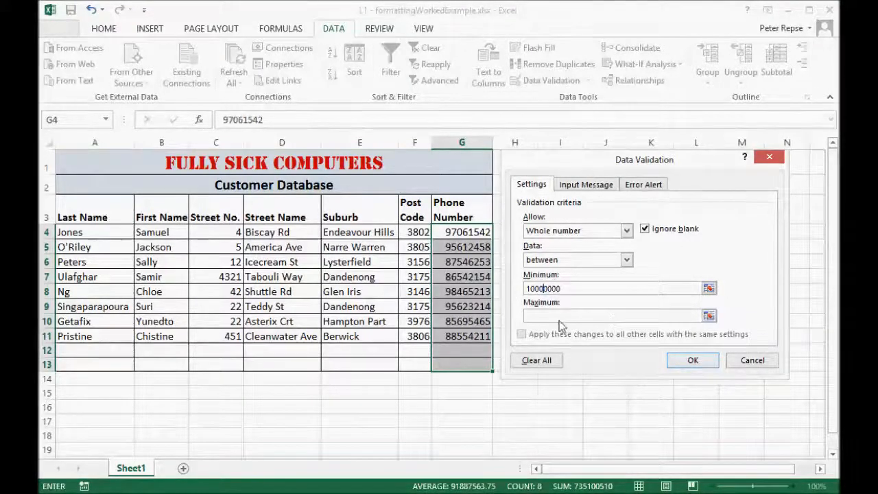
click(560, 318)
text(99999999)
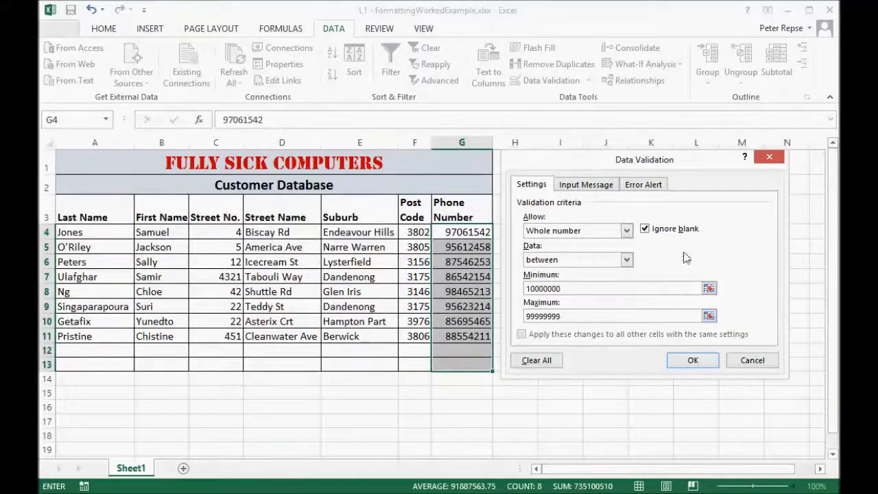
Add the input message "Please enter an 8 digit number." to the validation rule, without a title
click(588, 188)
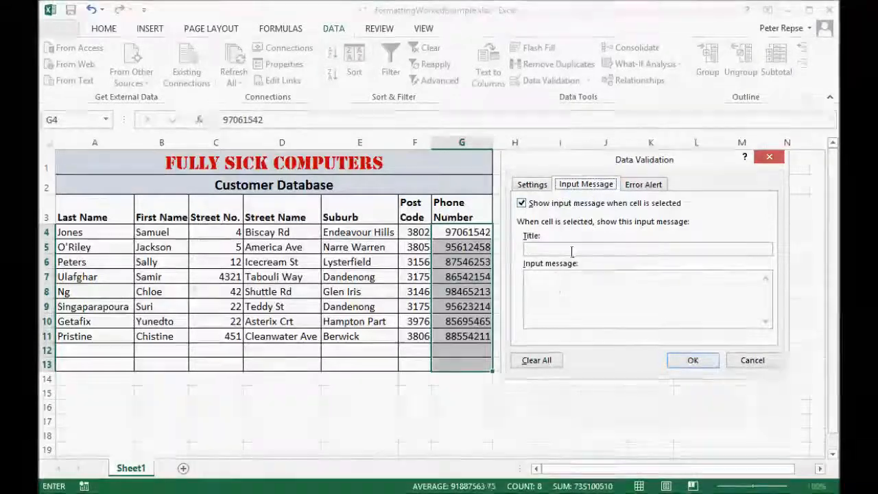
click(563, 282)
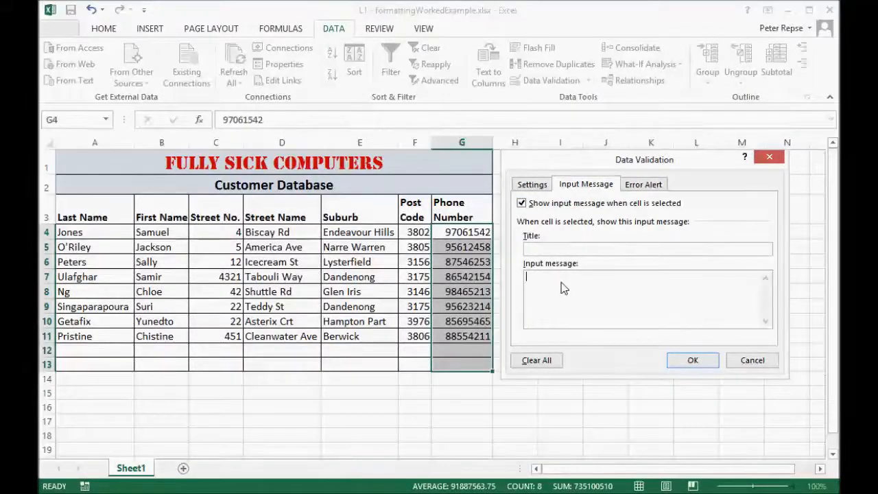
text(pleas)
key(BackSpace)
key(BackSpace)
key(BackSpace)
key(BackSpace)
key(BackSpace)
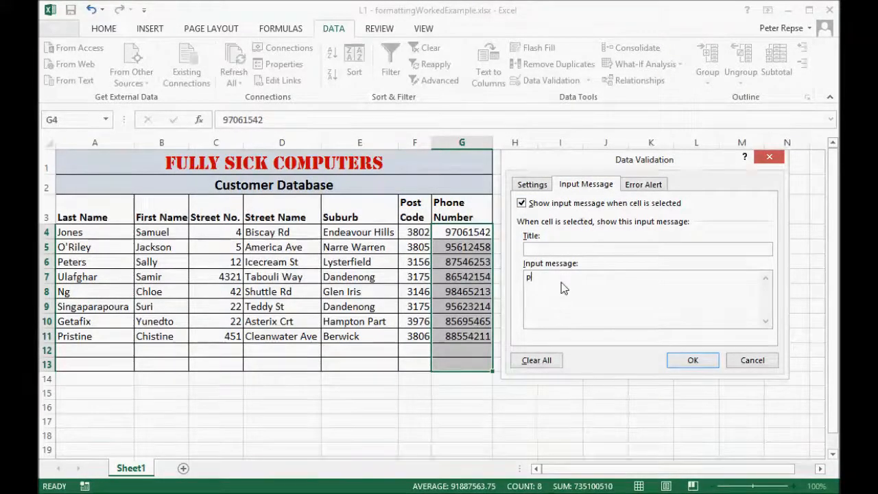
text(Please enter an 8 digit number.)
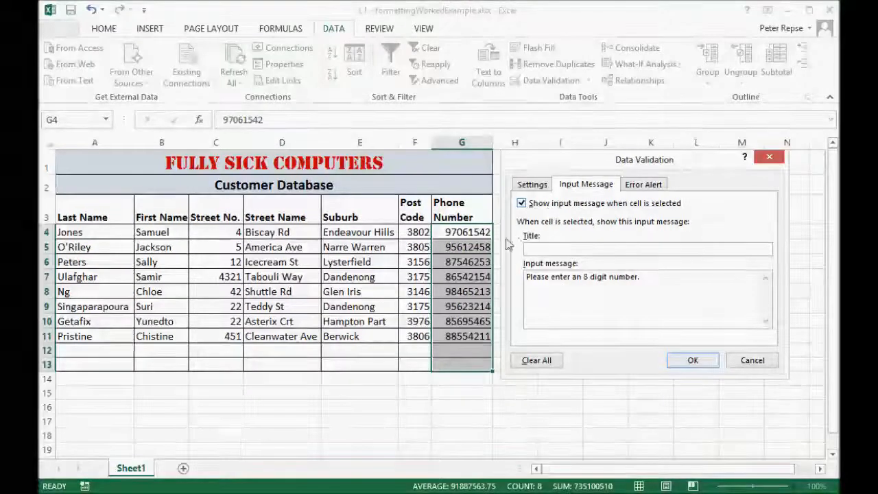
Set the validation rule's error alert style to Warning
click(648, 187)
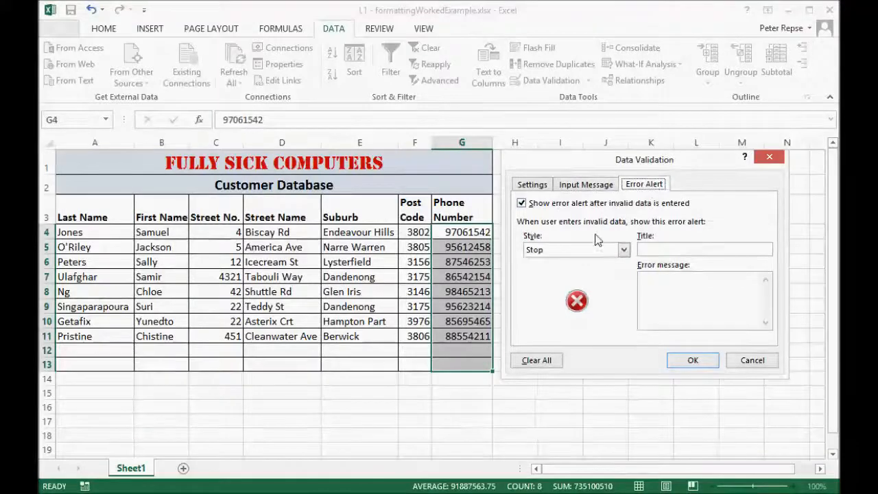
click(624, 250)
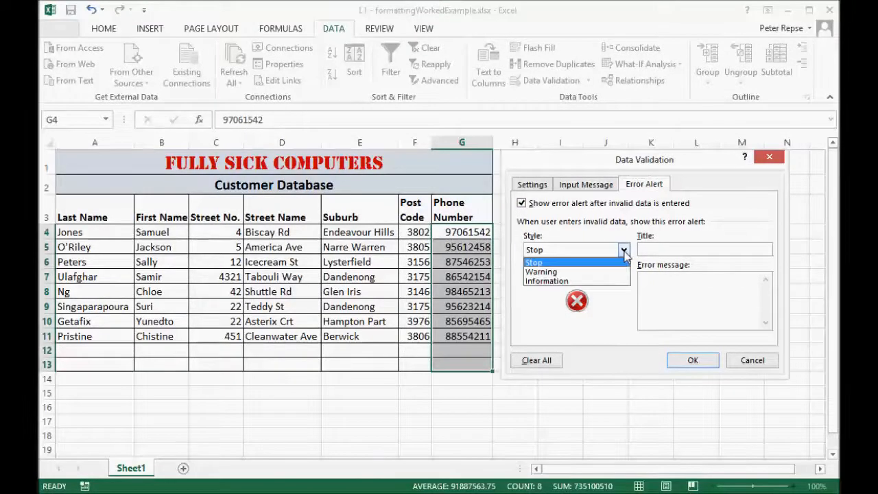
click(580, 272)
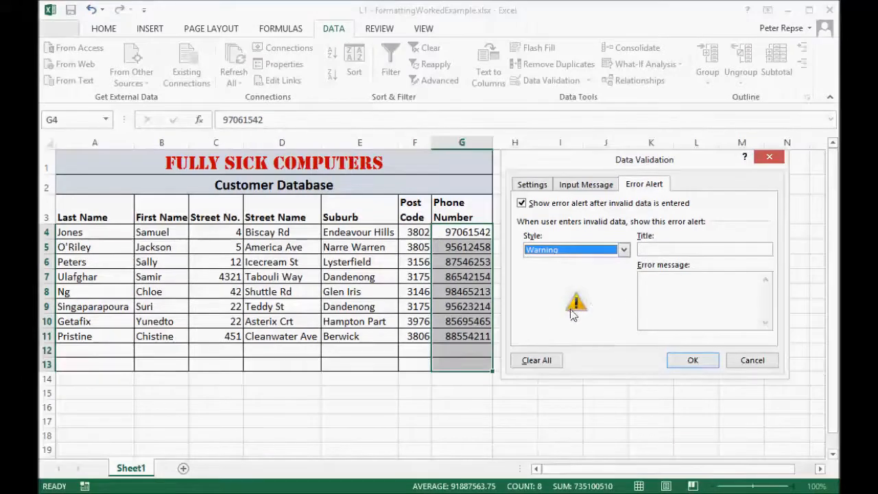
Enter the error message "What are you doing??!!!!" and "You can only enter numbers up to 8 digits." on two lines, and apply the rule
click(675, 294)
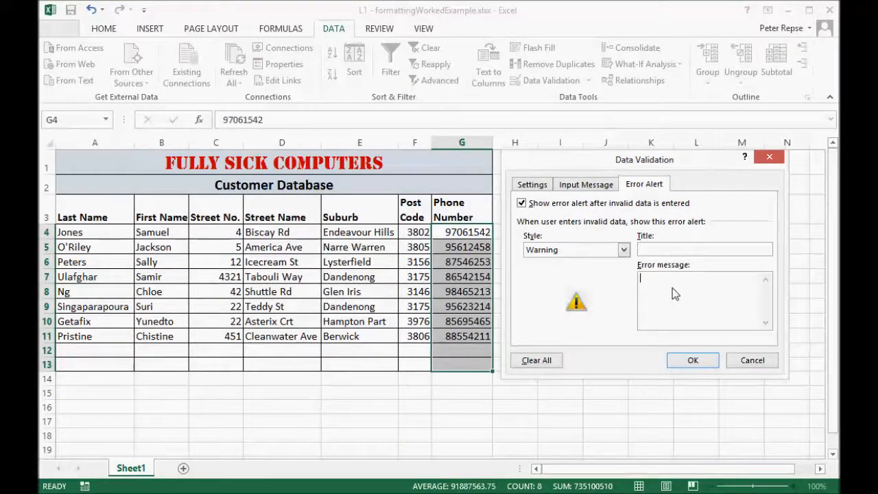
text(What are youi)
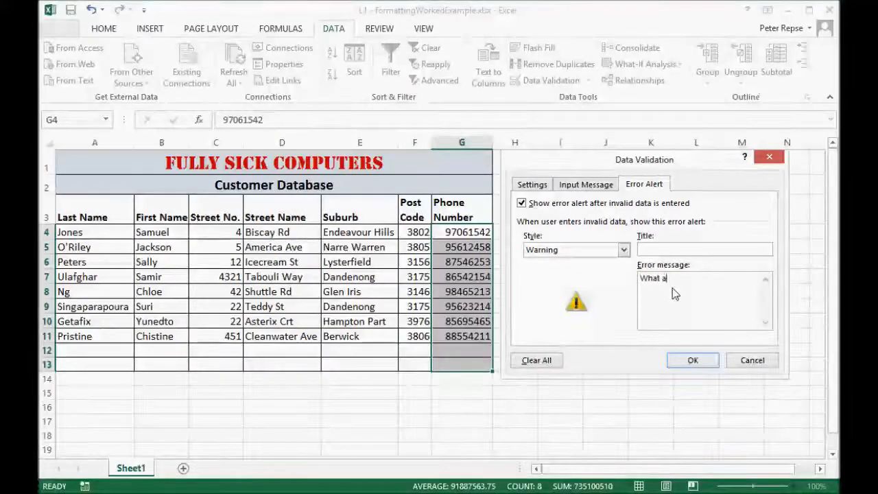
text(doing??!!!!)
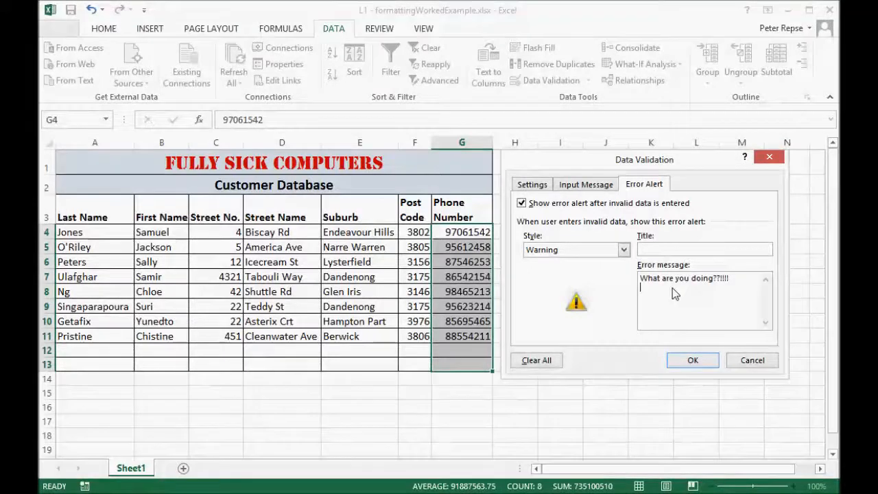
key(Return)
text(You can only)
text(ente)
text(r number)
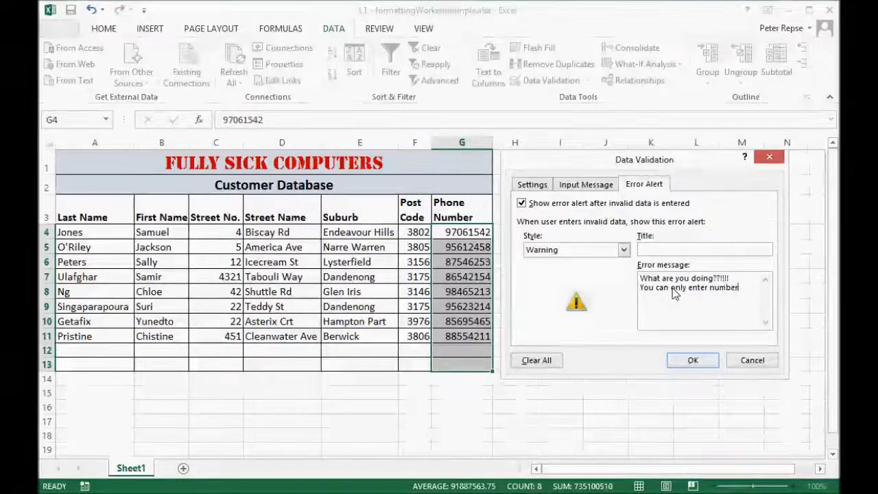
text(s up to)
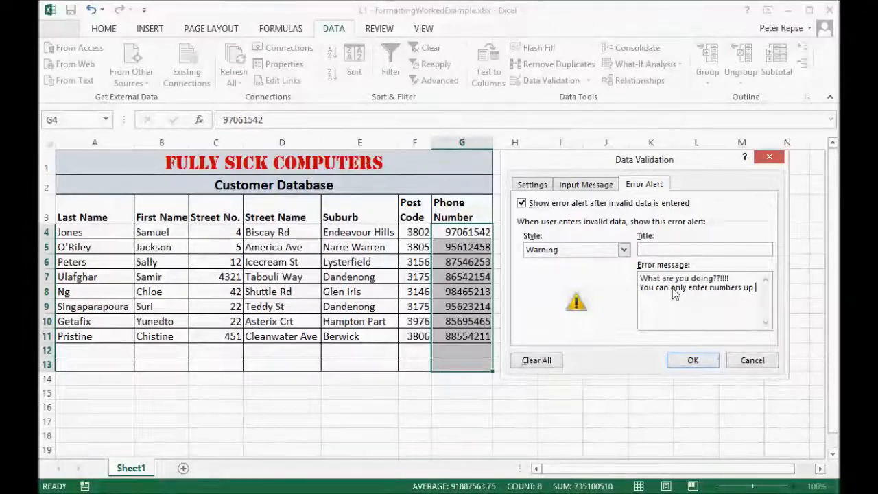
text(8 digi)
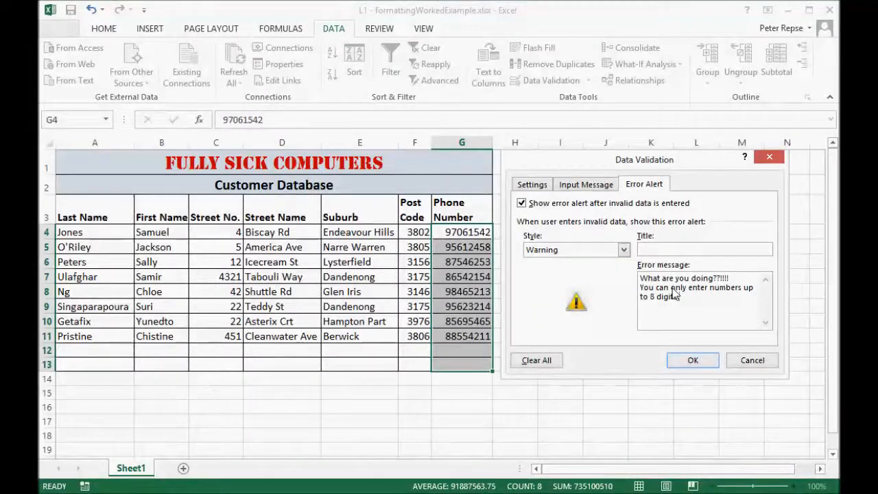
text(ts.)
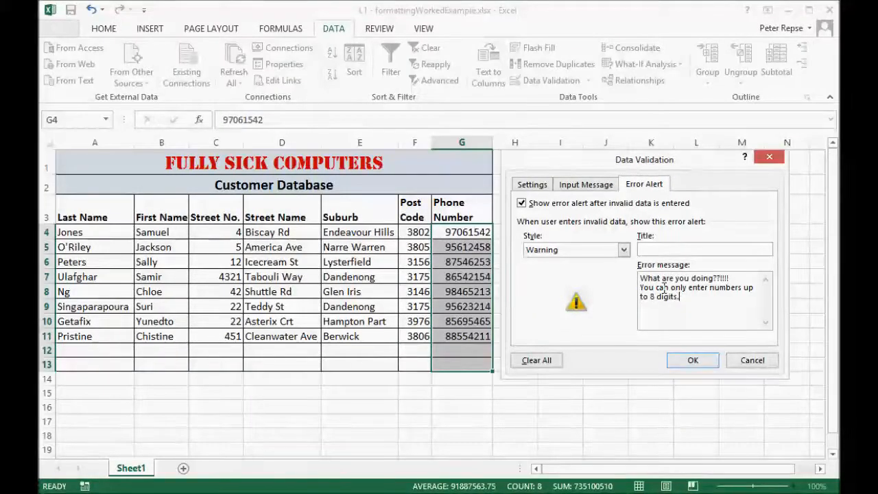
click(689, 360)
Check the input message by leaving and reselecting the first phone number cell, G4
click(598, 349)
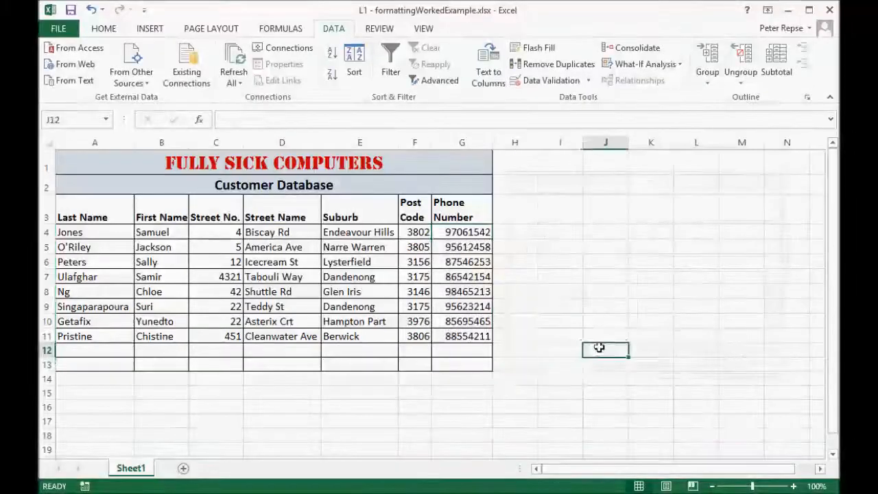
click(480, 230)
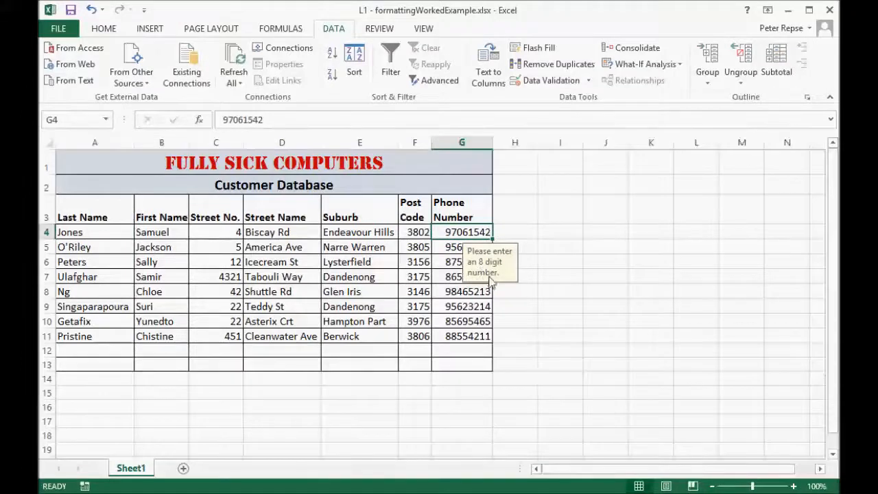
click(530, 309)
click(484, 231)
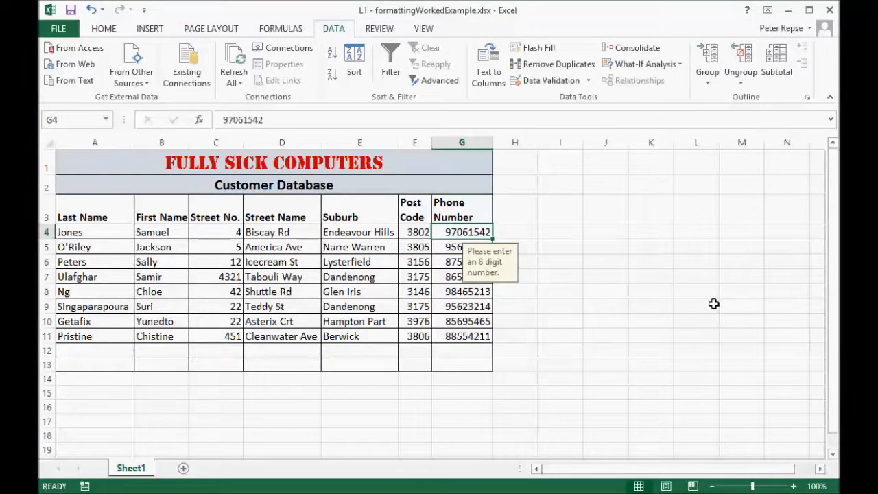
Test the phone number rule by deleting the last digit of the number in G4, then cancel the entry
click(306, 123)
key(BackSpace)
key(Return)
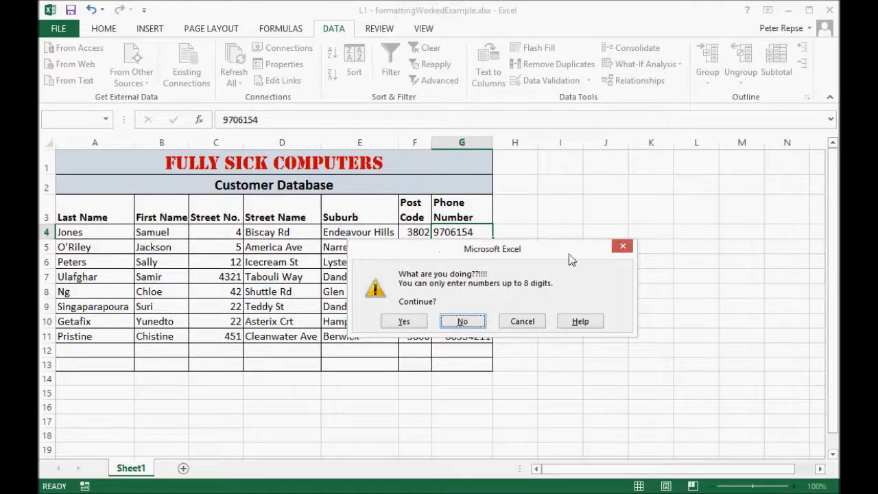
click(520, 324)
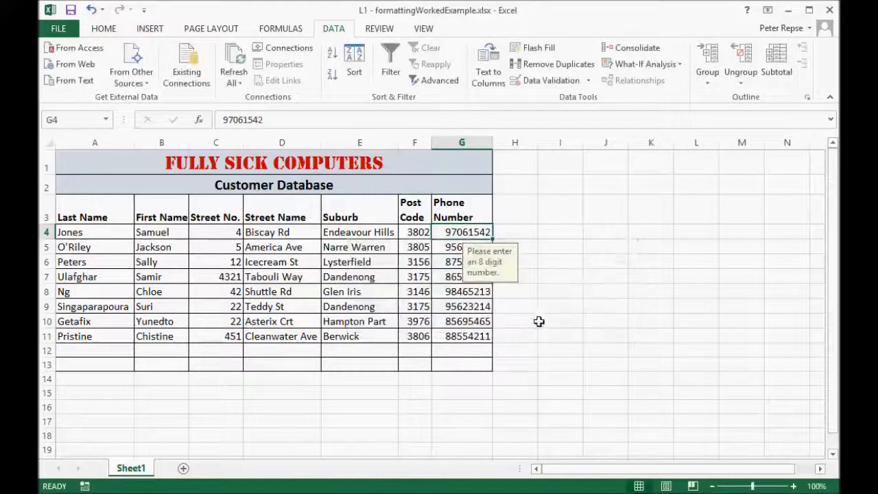
click(542, 306)
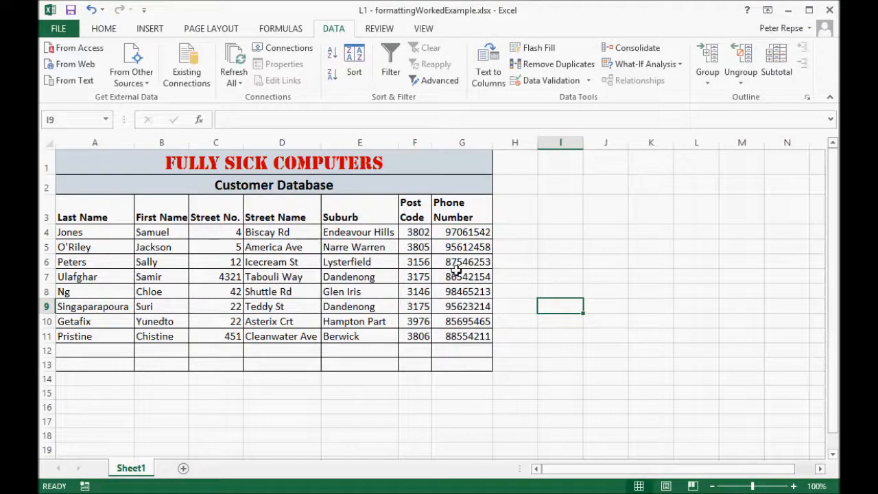
key(Up)
key(Up)
key(Up)
key(Up)
key(Up)
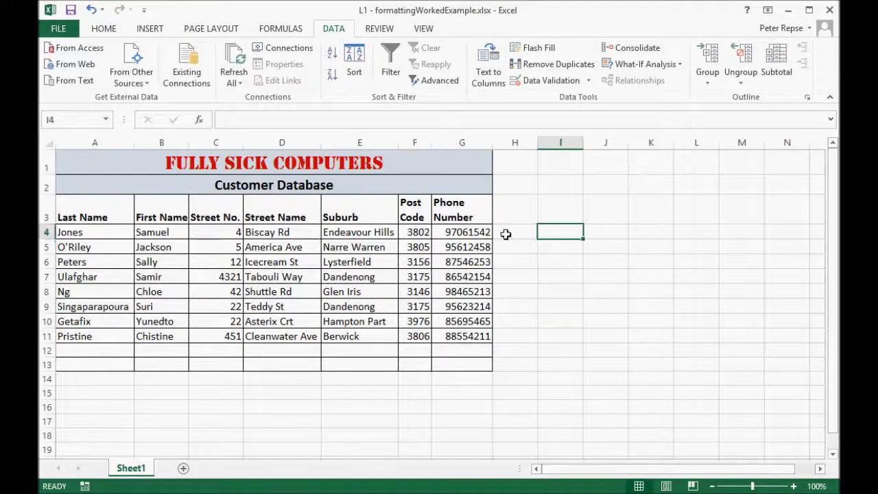
Set up data validation on the post codes F4:F11 to allow only whole numbers between 1000 and 9999
click(421, 232)
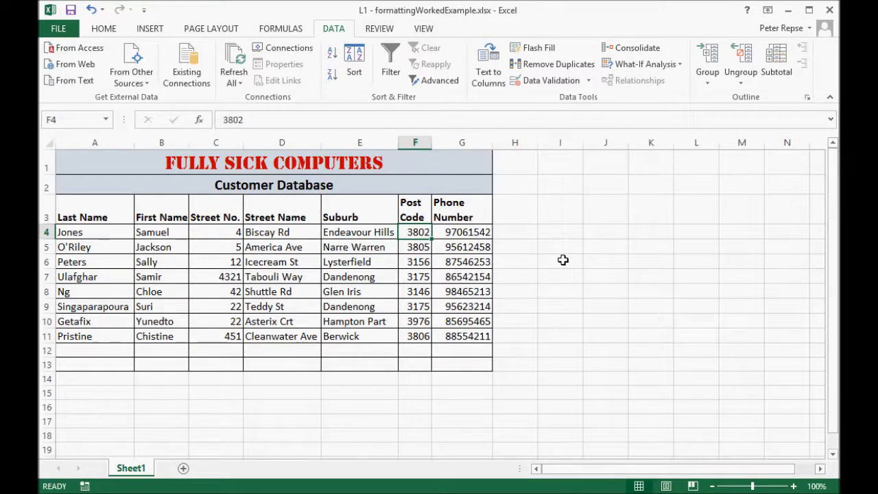
drag(418, 232, 417, 339)
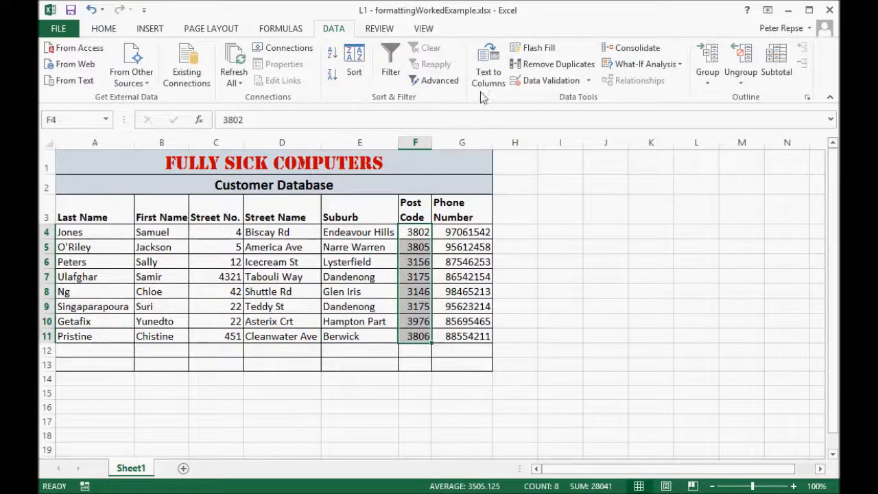
click(553, 81)
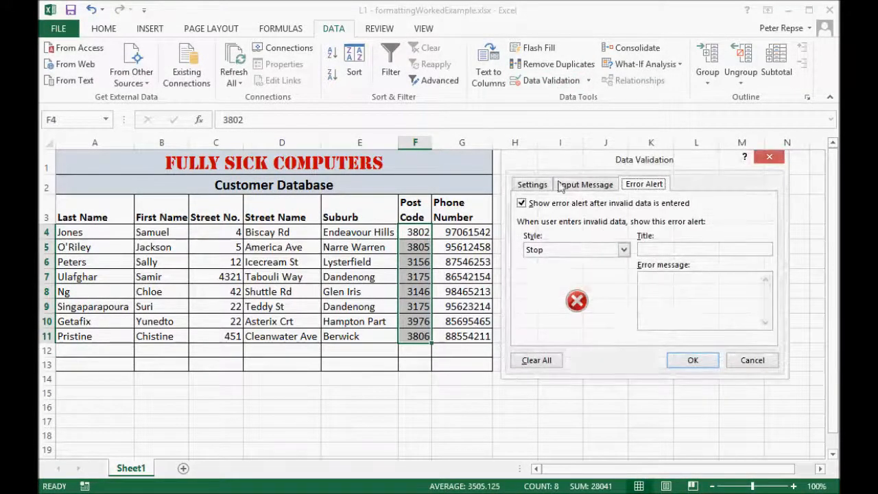
click(532, 185)
click(626, 230)
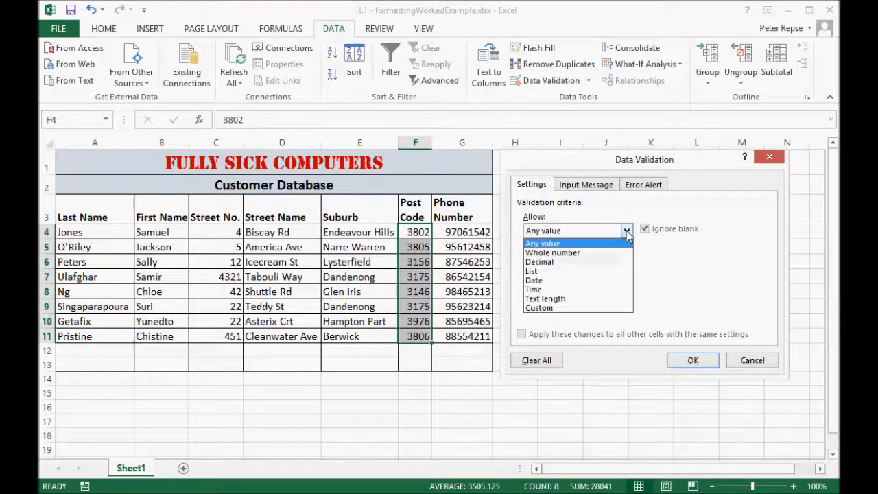
click(566, 262)
click(565, 287)
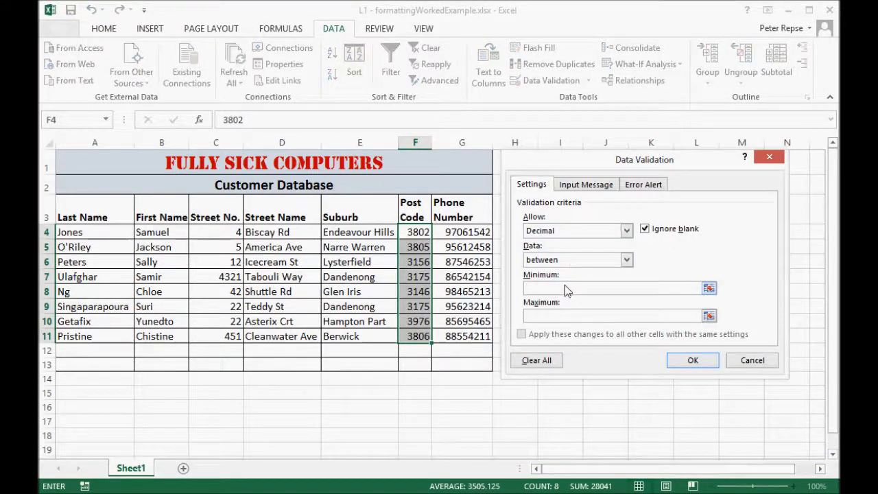
text(1000)
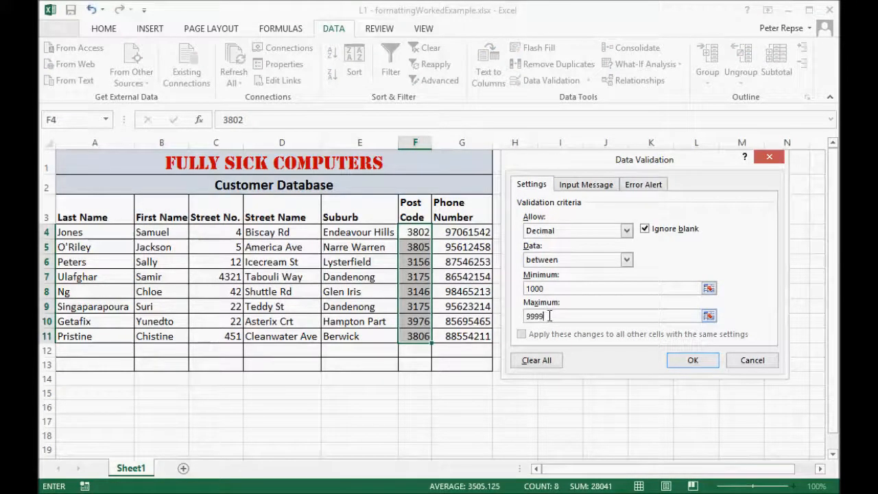
click(623, 232)
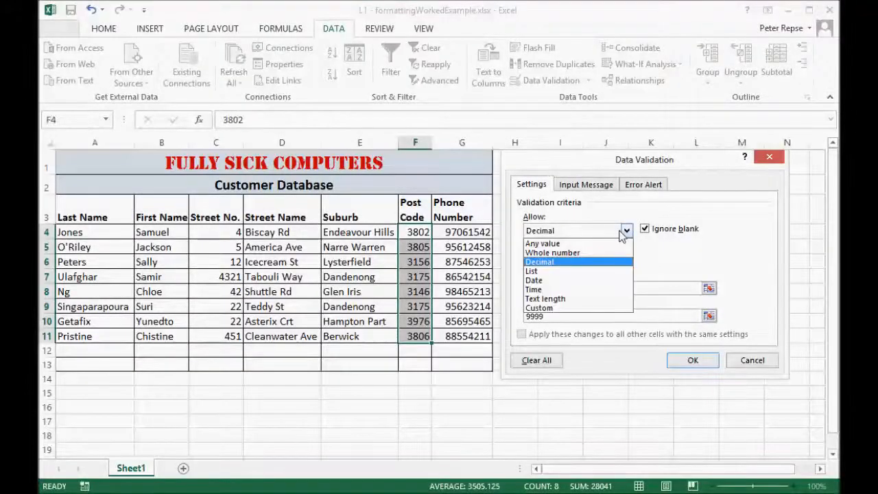
click(551, 254)
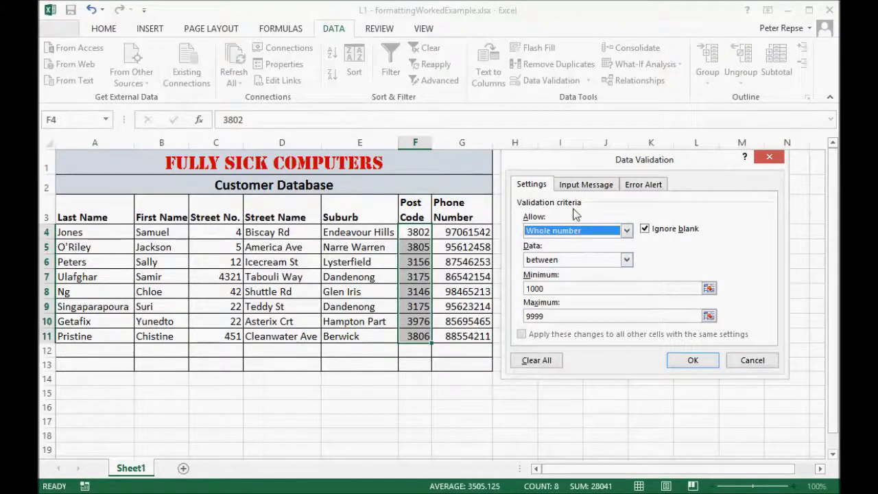
Add the input message "Enter a 4 digit post code" to the post code rule, without a title
click(580, 186)
click(549, 286)
click(635, 185)
click(608, 186)
click(580, 295)
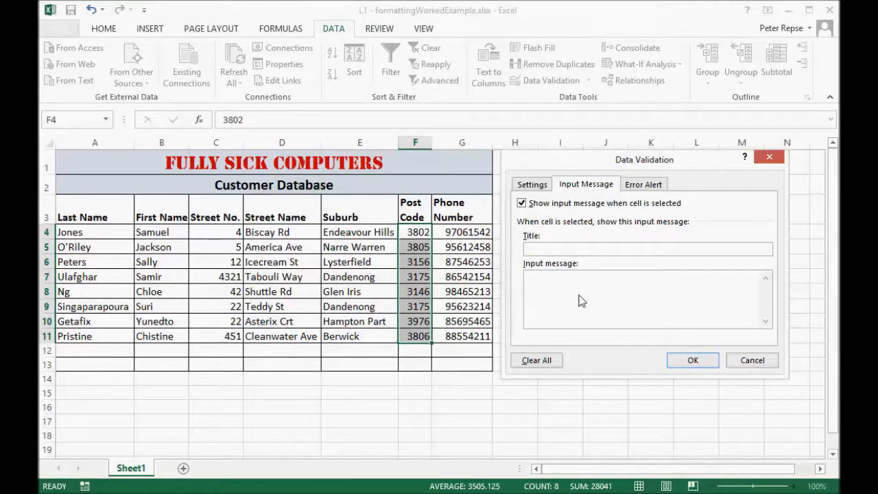
text(Enter a 4 digit post code)
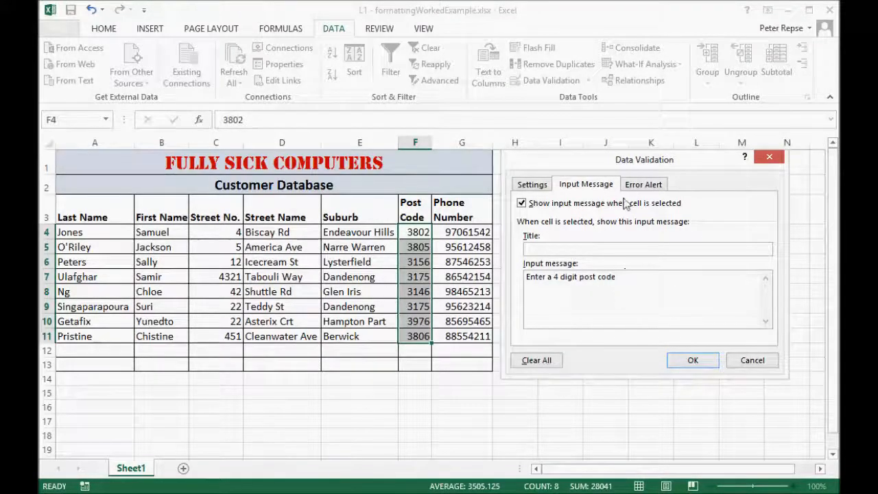
Enter the error message "You need to enter a 4 digit post code." with the Stop style, and apply the post code rule
click(643, 184)
click(660, 285)
text(You )
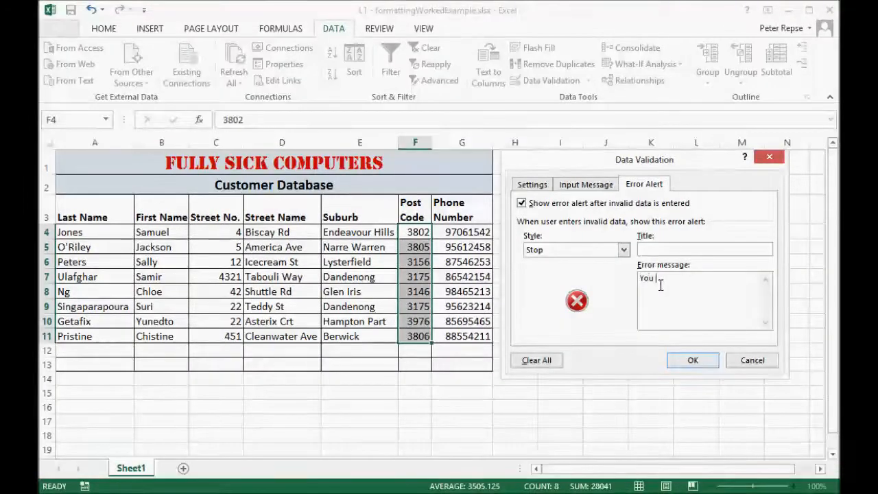
text(need to enter a)
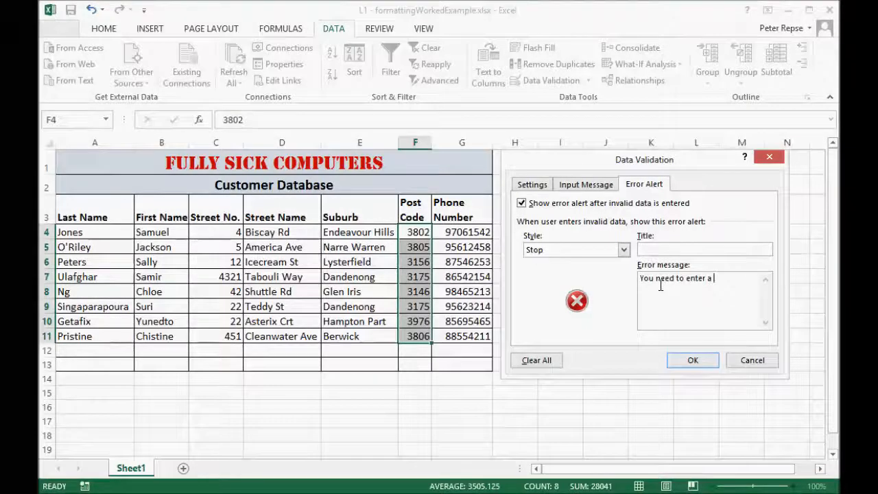
text( 4 digit)
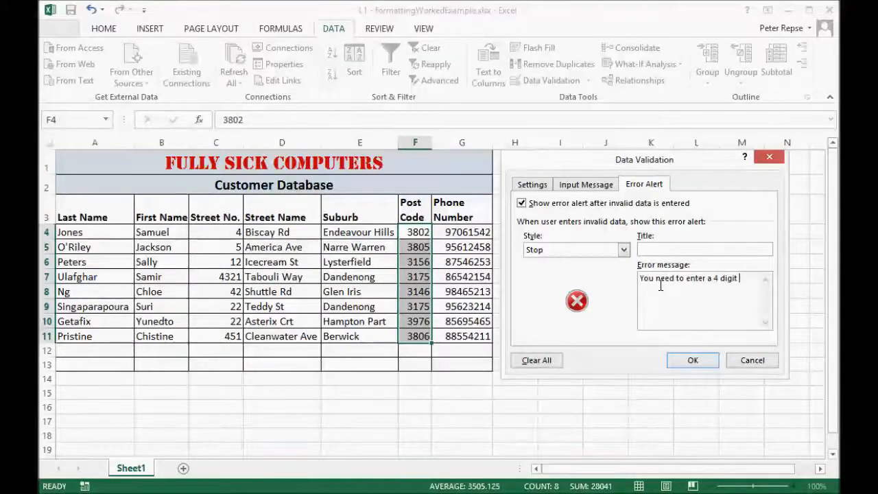
text( post code.)
click(693, 360)
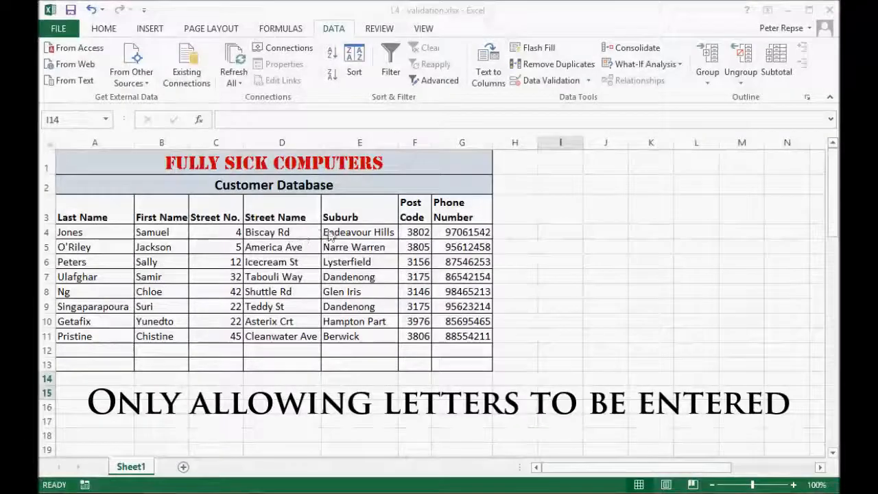
Start a Custom data validation rule for the street names and suburbs in D4:E11, keeping the selected cells uncovered by the dialog
drag(272, 232, 358, 336)
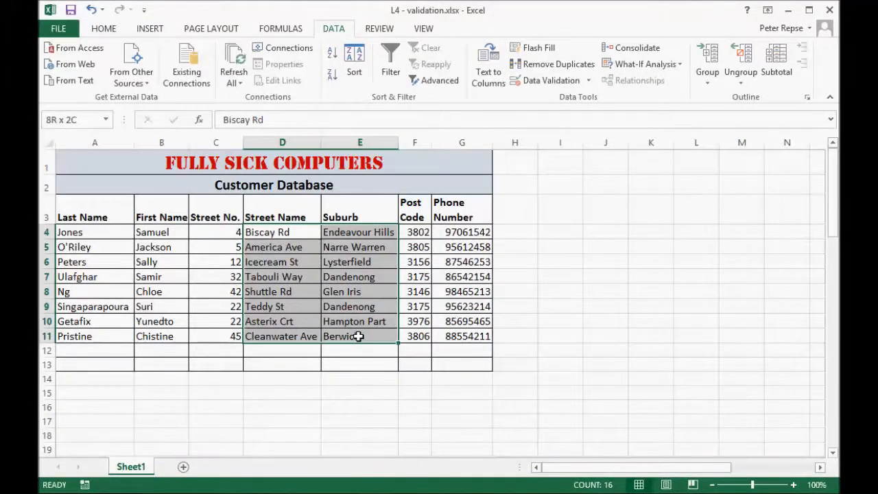
drag(358, 337, 358, 336)
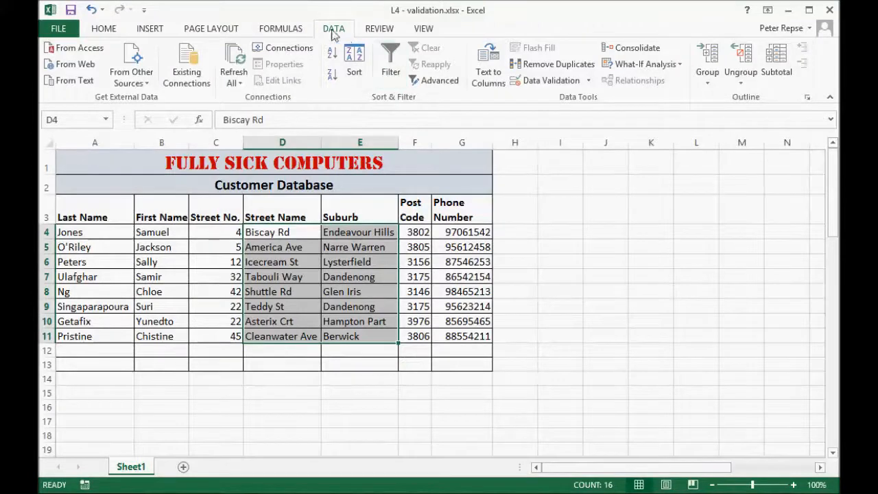
click(532, 81)
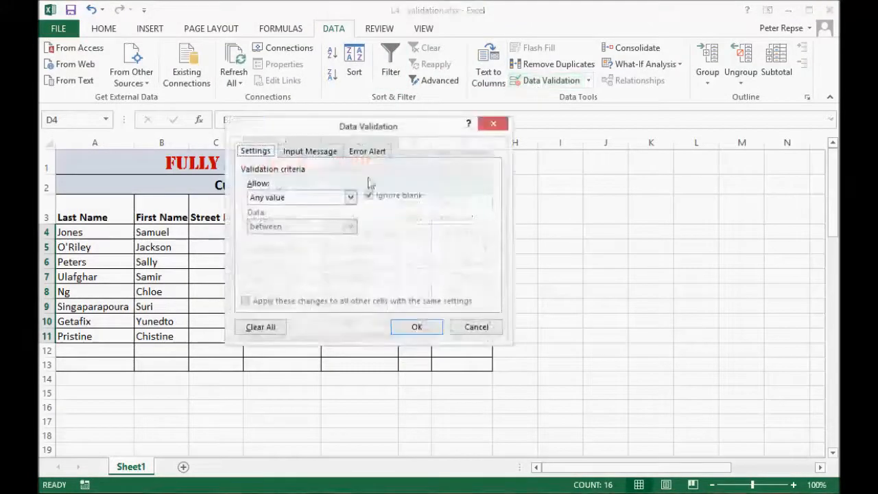
click(351, 198)
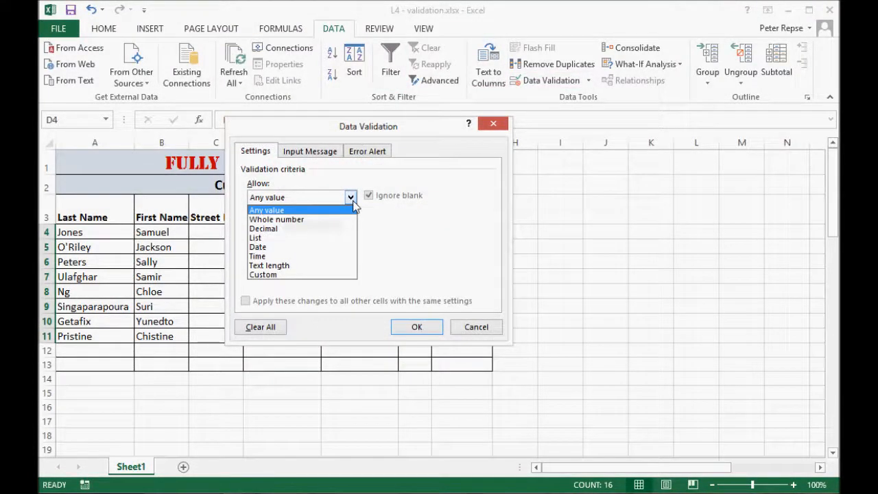
click(264, 276)
drag(371, 134, 623, 175)
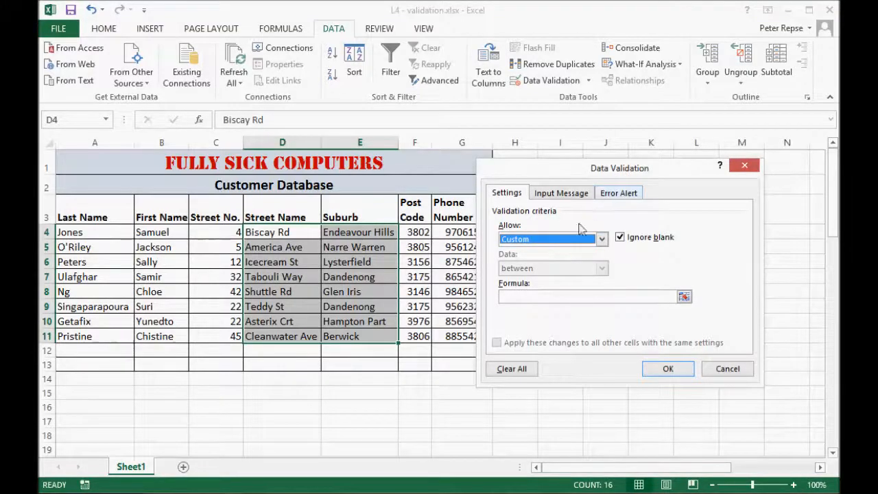
Set the custom rule's formula to =NOT(isnumber(D4:E11))
click(512, 298)
text(=)
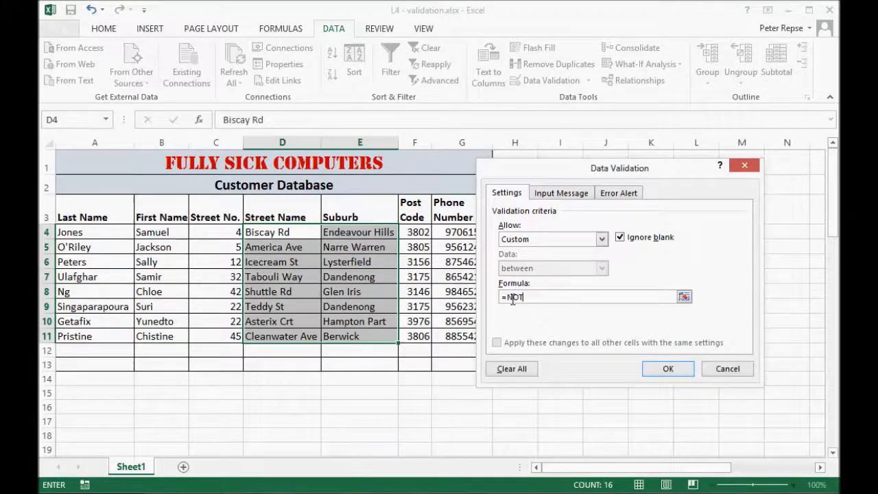
text(NOT(isnumber)
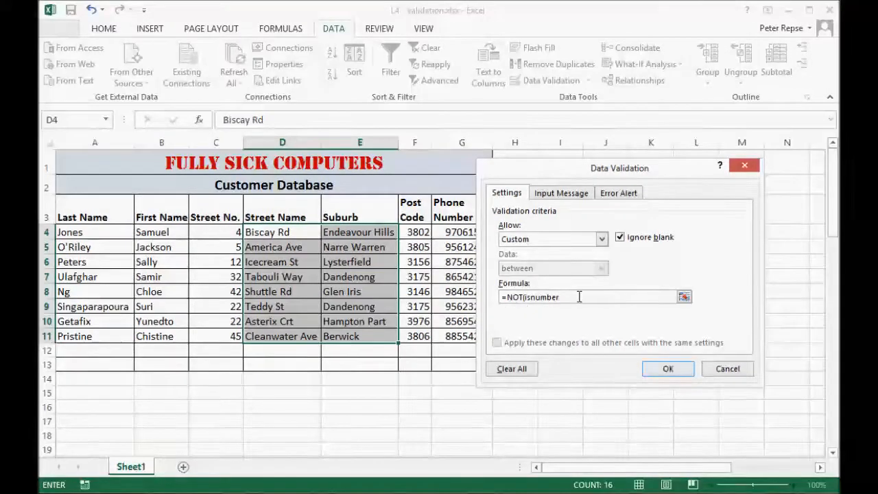
text(()
drag(296, 232, 360, 337)
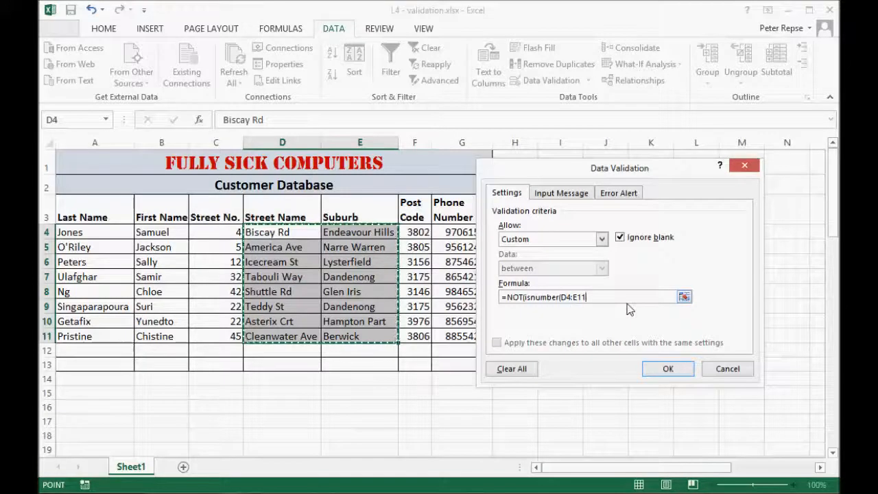
text())
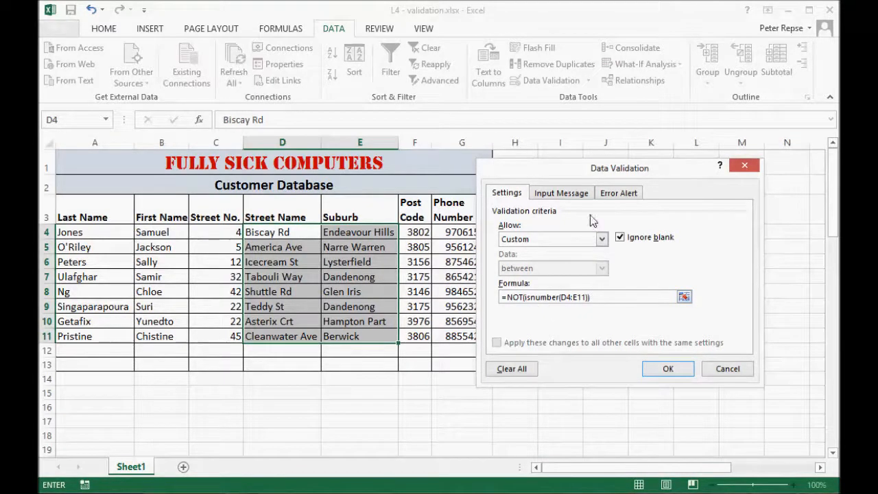
Add the input message "Type in only letters" to the street name and suburb rule, without a title
click(561, 192)
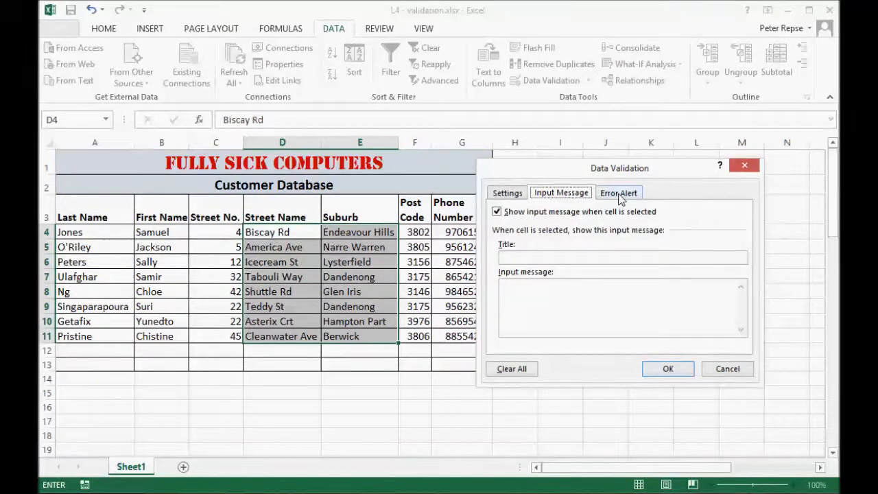
click(549, 309)
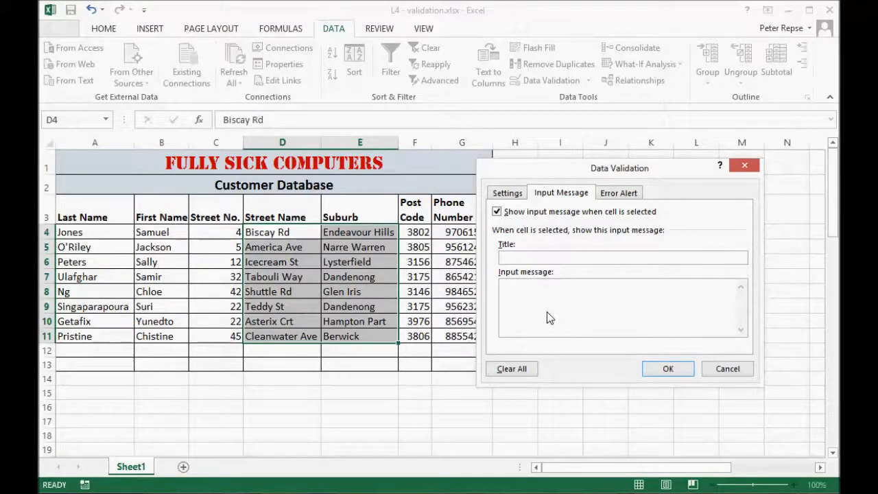
text(Type in)
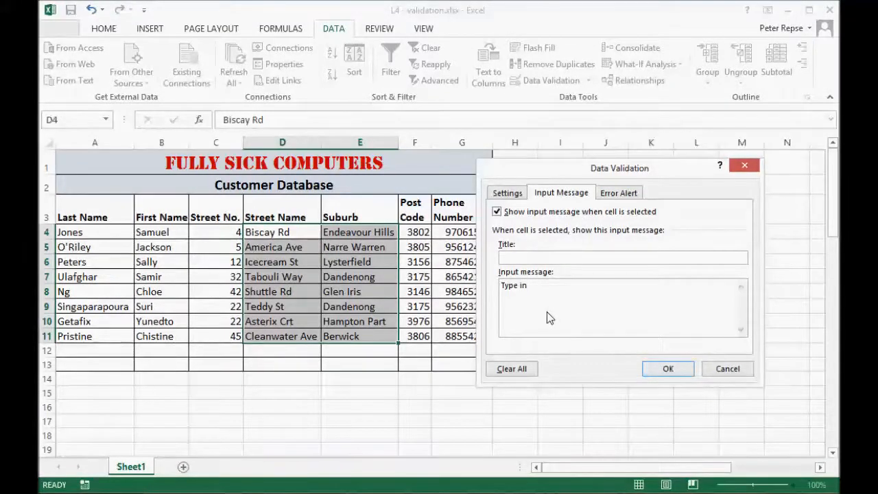
text( only letters)
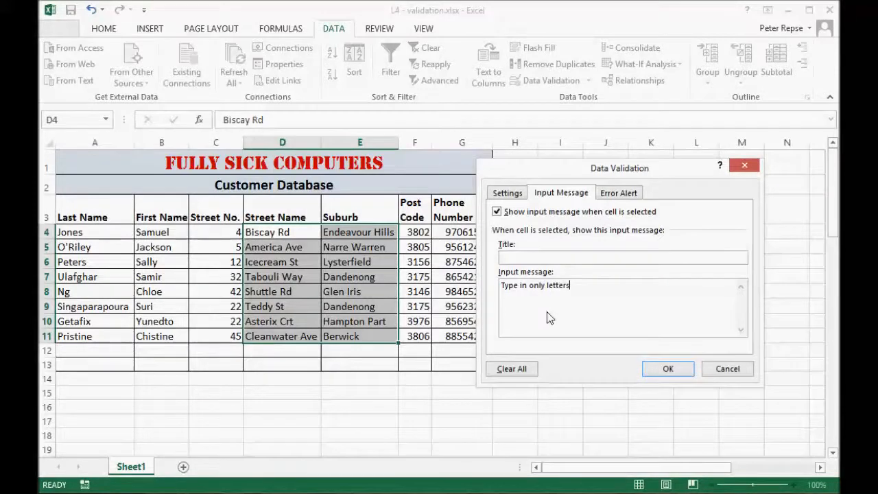
Enter the error message "No numbers please." with the Stop style, and apply the street name and suburb rule
click(618, 194)
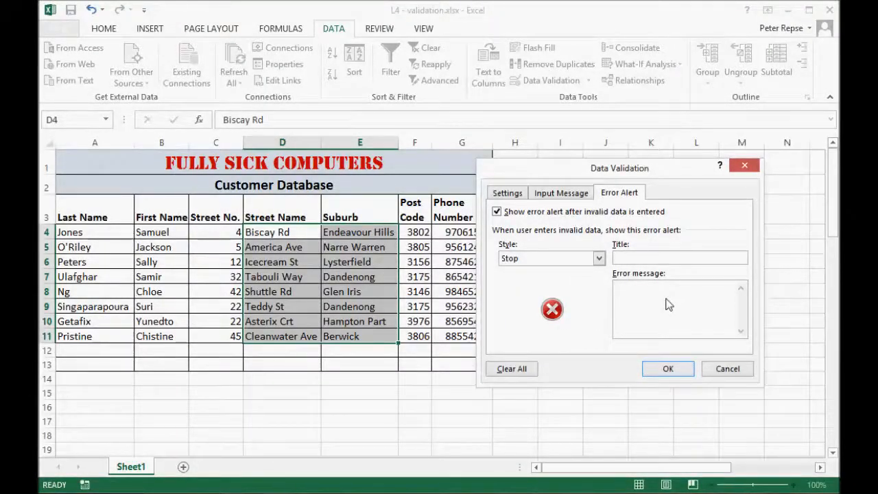
click(669, 305)
text(No numbers please.)
click(669, 369)
Test the suburb rule by trying to enter 546 in E4, and cancel the entry
click(549, 275)
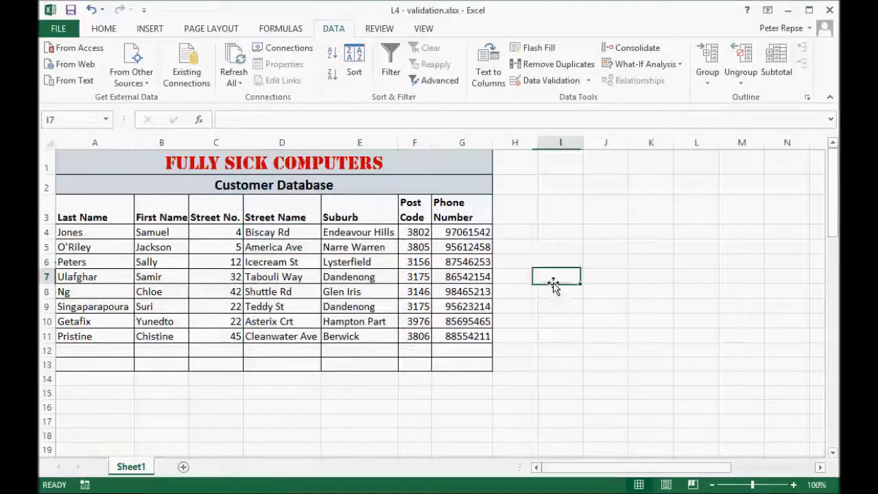
click(352, 235)
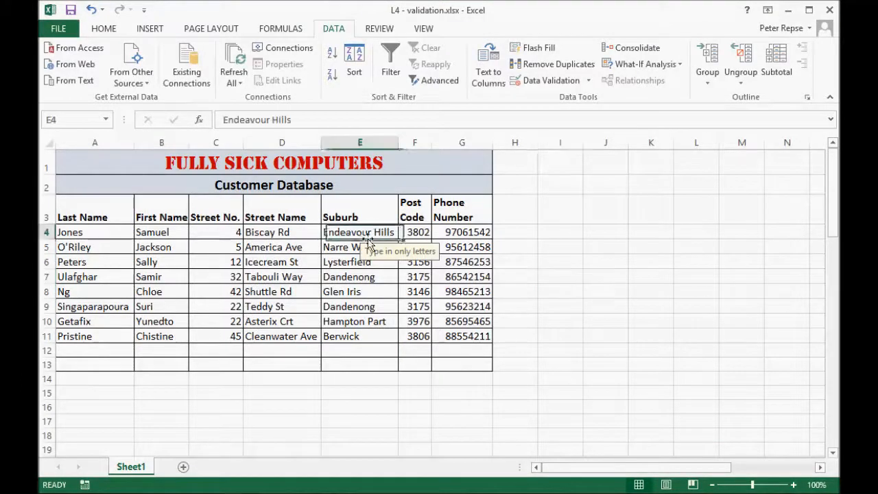
text(546)
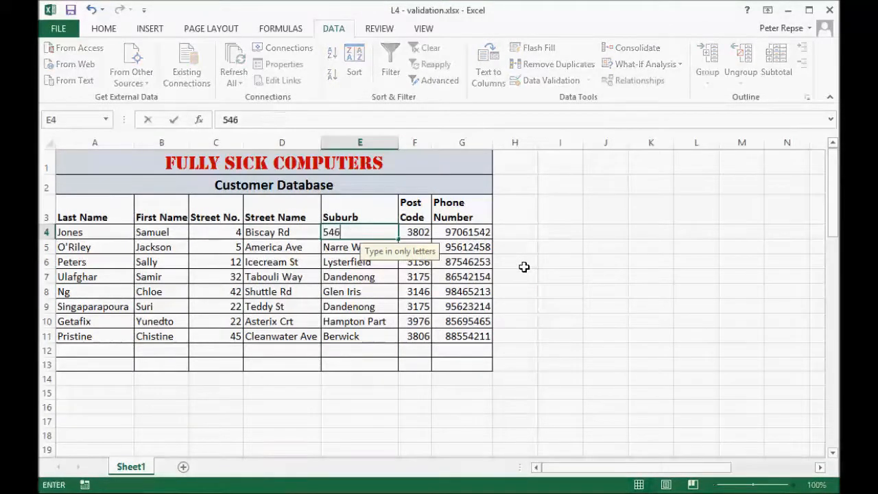
key(Return)
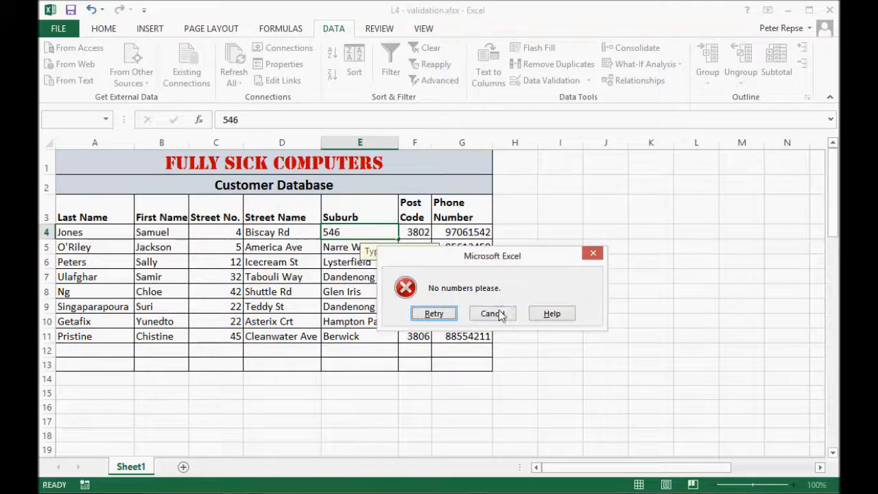
click(495, 313)
Test the suburb rule with mixed text by inserting a 5 into the suburb in E4, making it "Endeav5our Hills"
double_click(358, 234)
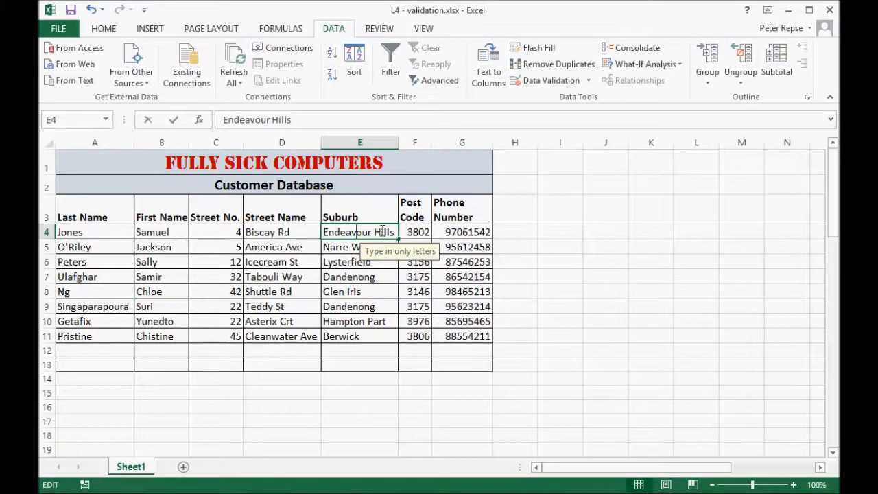
text(5)
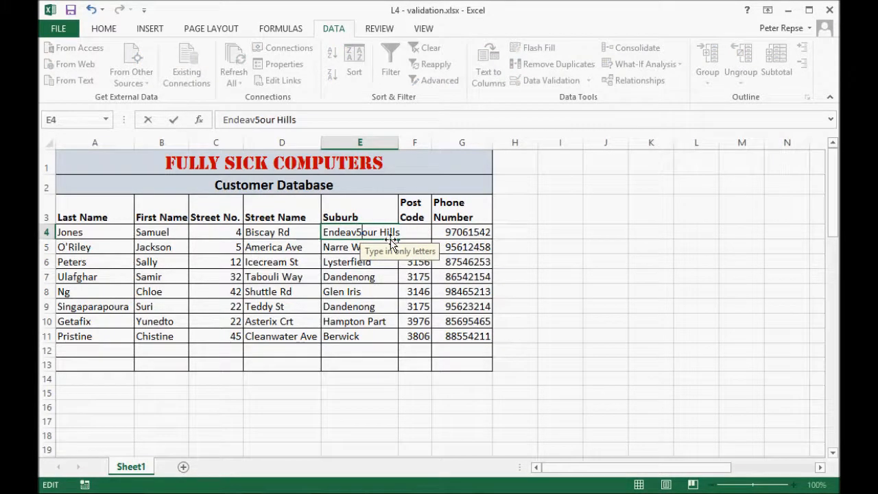
key(Return)
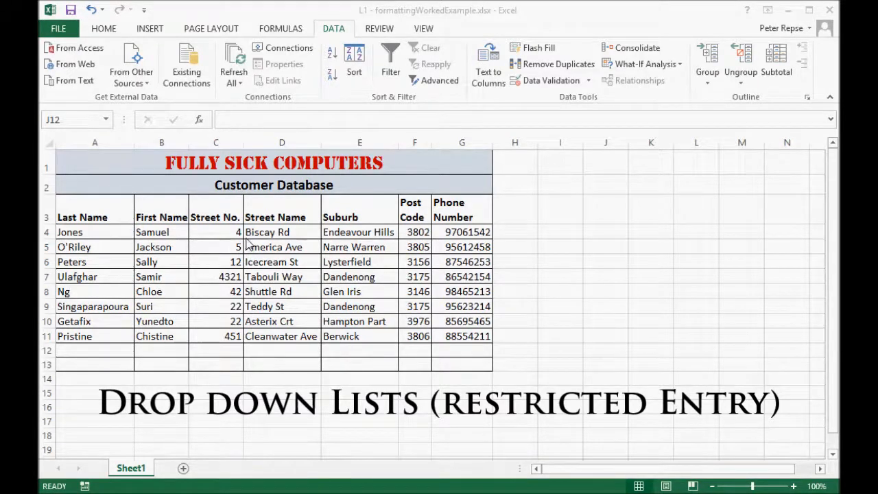
Change the street number in C7 to 32 and the one in C11 to 45
drag(232, 232, 217, 330)
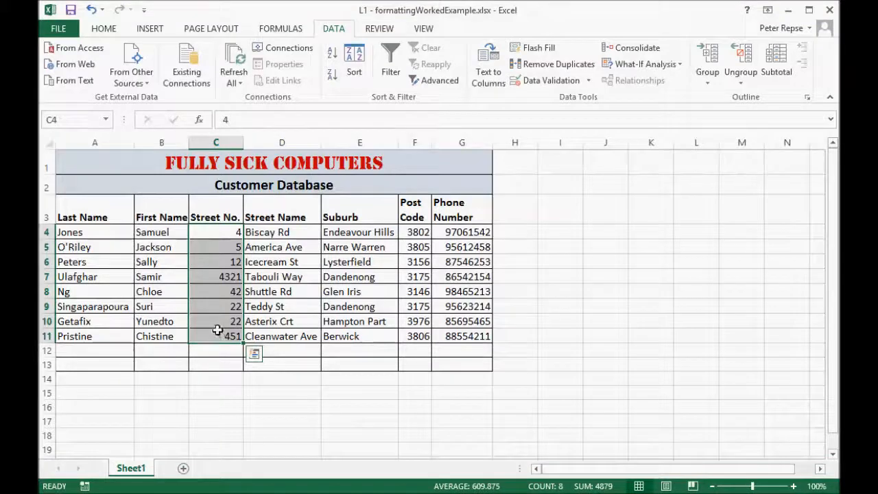
click(224, 277)
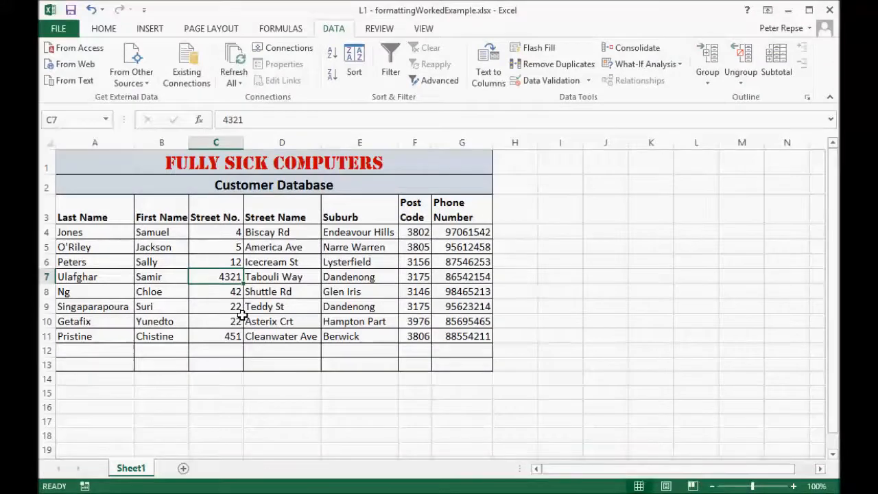
text(32)
key(Return)
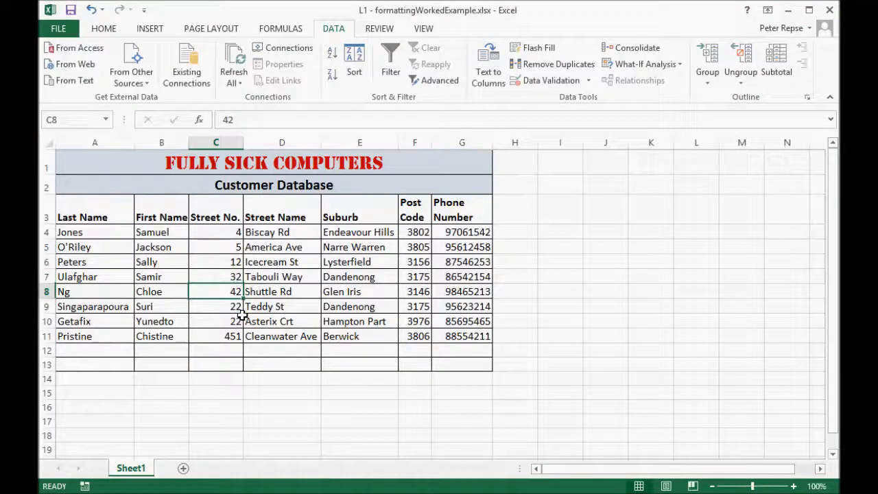
click(234, 336)
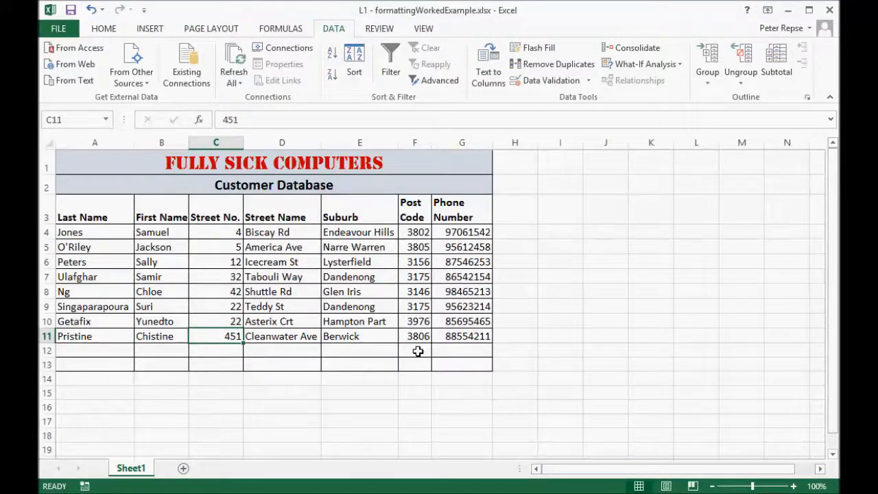
text(45)
key(Return)
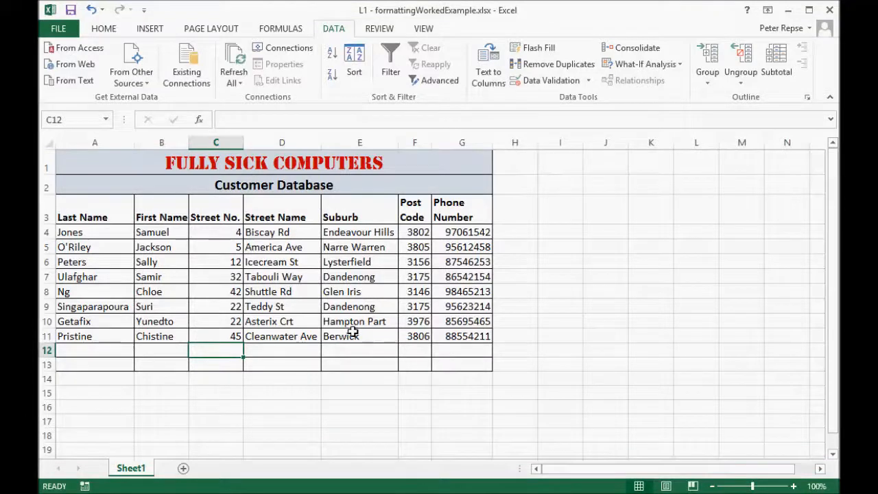
click(579, 317)
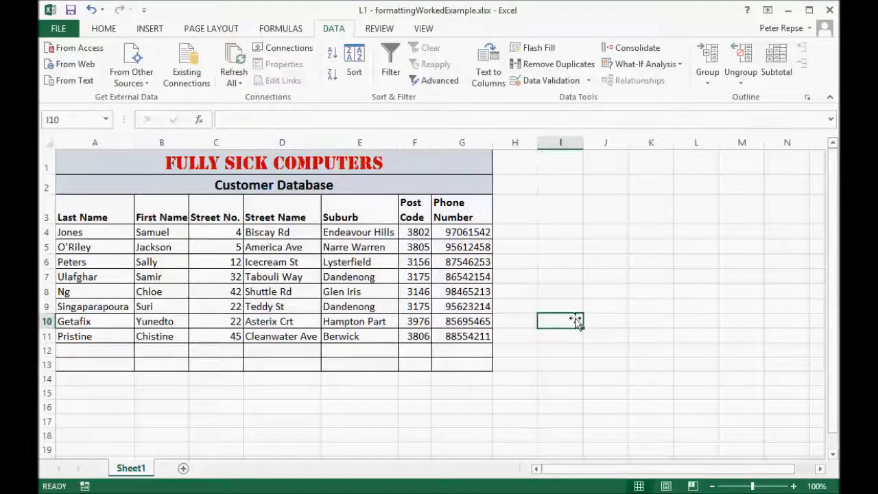
drag(228, 232, 210, 364)
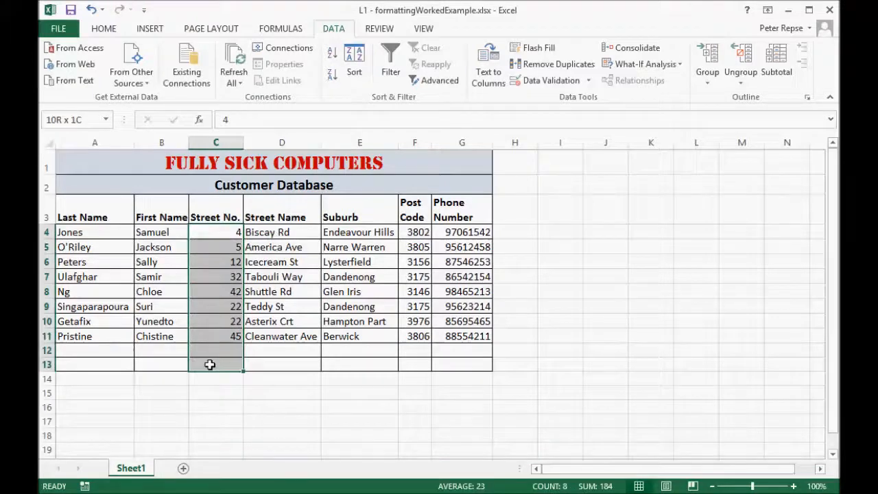
click(556, 81)
click(569, 232)
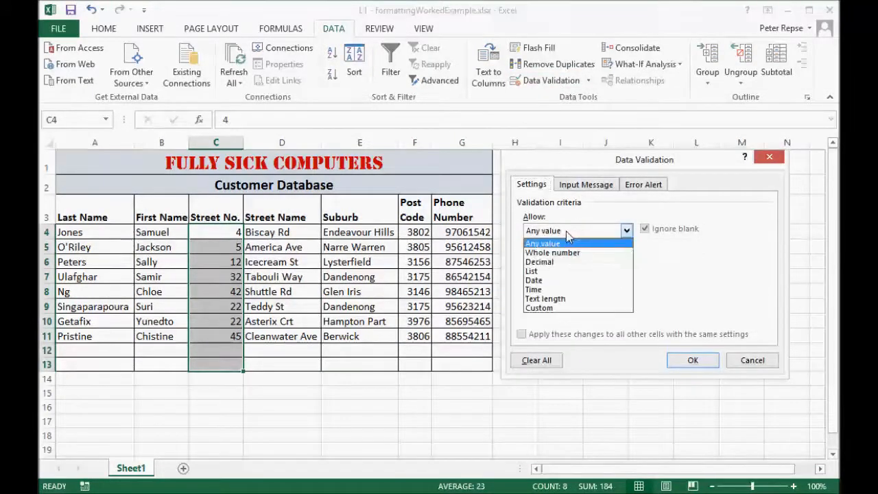
click(531, 271)
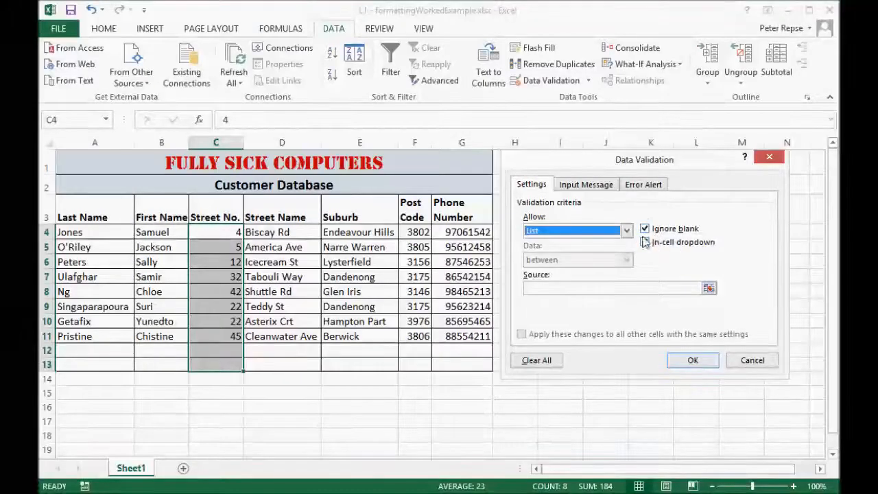
click(554, 288)
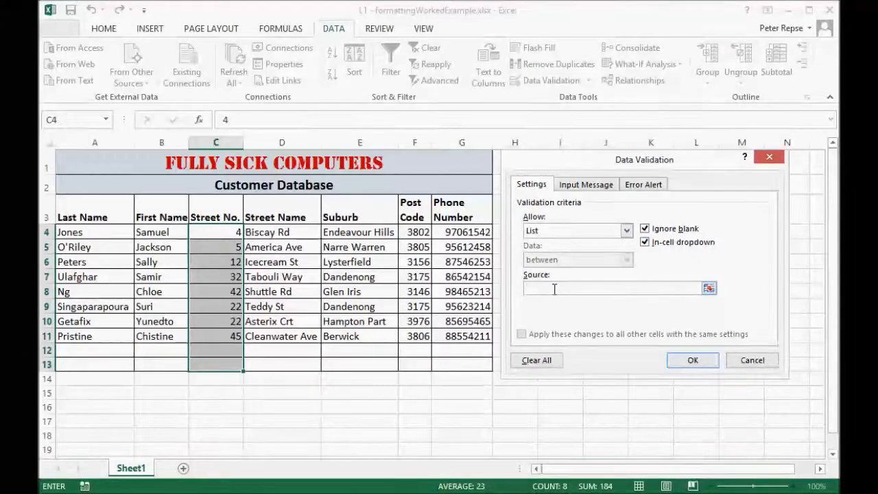
text(1,2,3,4,5,)
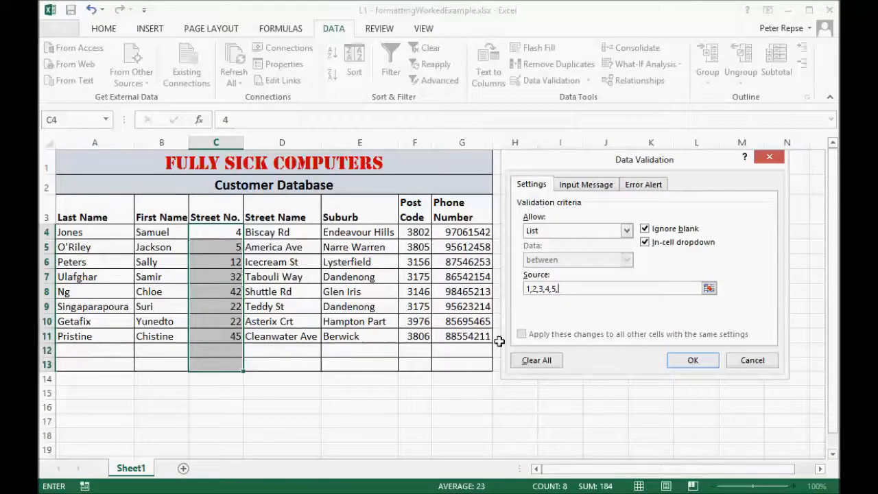
drag(578, 291, 525, 289)
key(BackSpace)
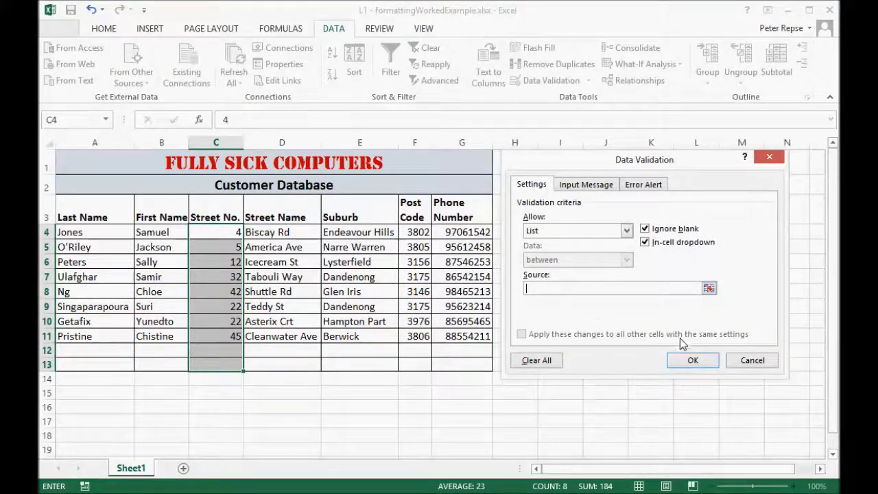
click(746, 365)
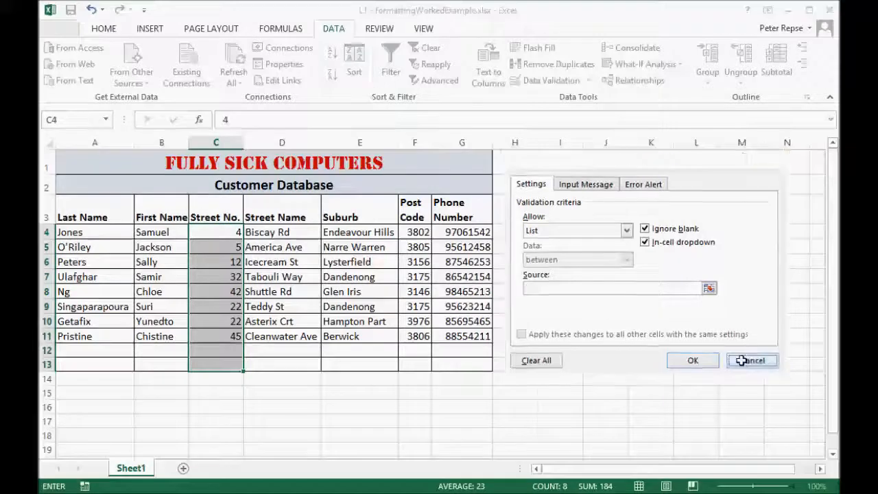
Enter the numbers 1, 2 and 3 in W1:W3, well away from the customer table
click(696, 392)
drag(820, 469, 821, 471)
click(623, 161)
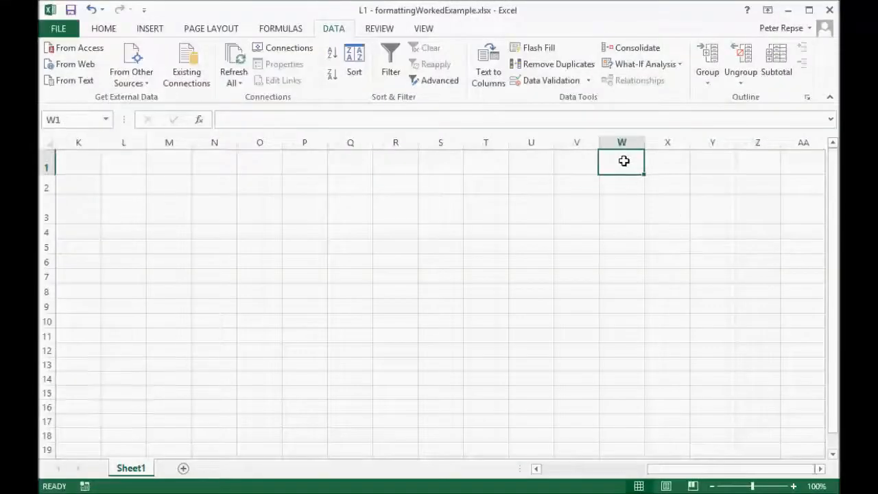
text(1)
key(Return)
text(2)
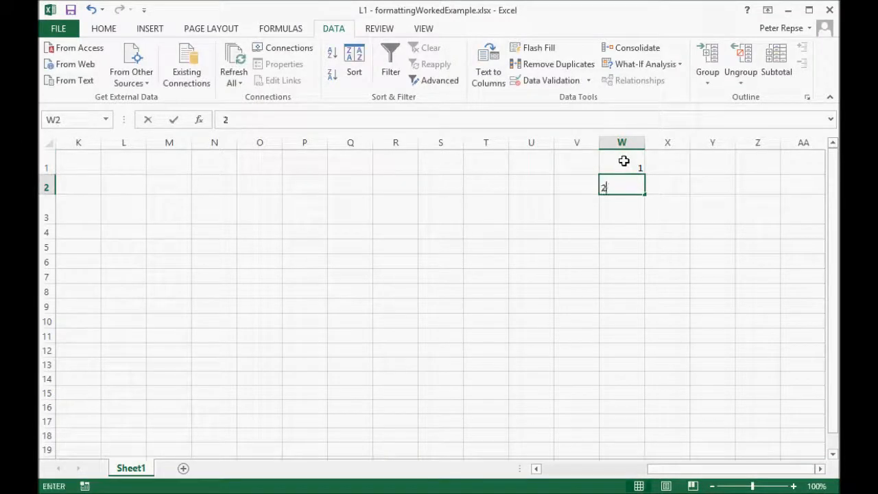
key(Return)
text(3)
key(Return)
Extend the number series in W1:W3 down column W to 70 in W70
drag(623, 161, 622, 203)
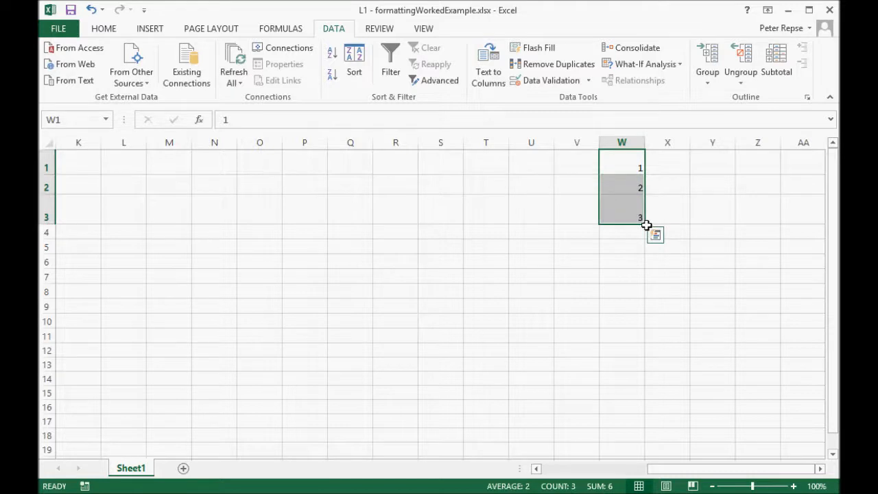
drag(646, 225, 646, 225)
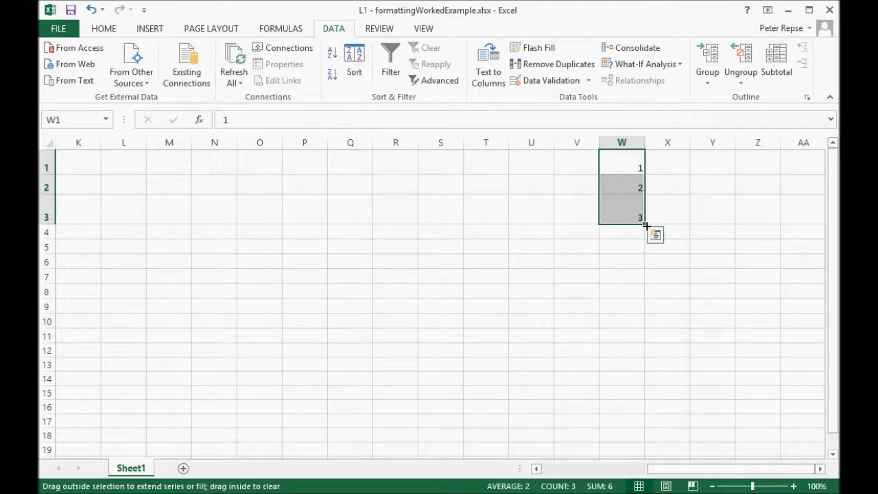
drag(639, 262, 627, 237)
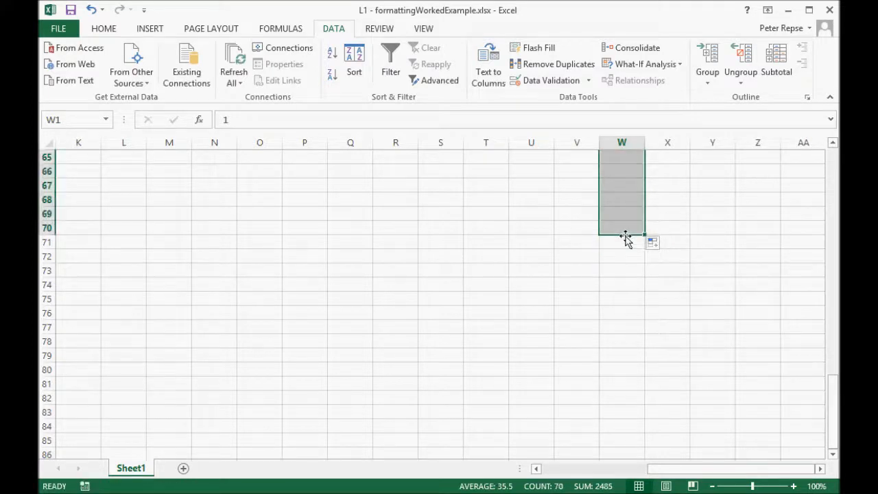
scroll(627, 247, up, 17)
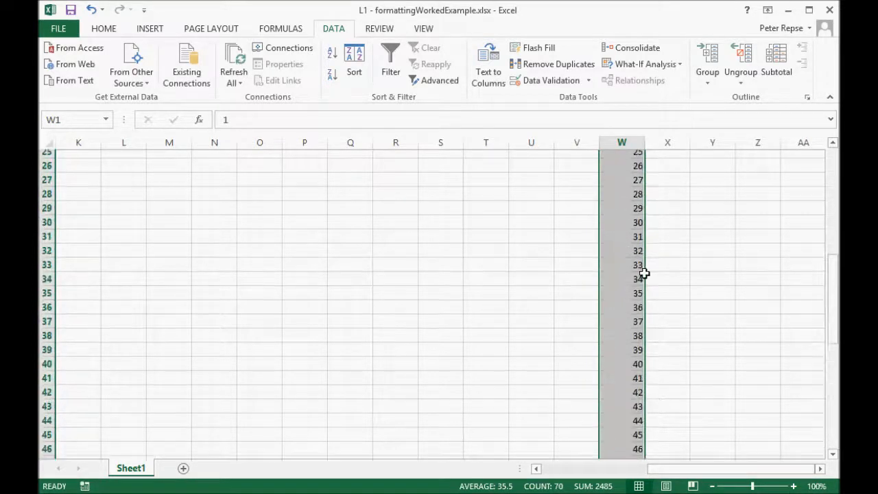
scroll(657, 257, up, 5)
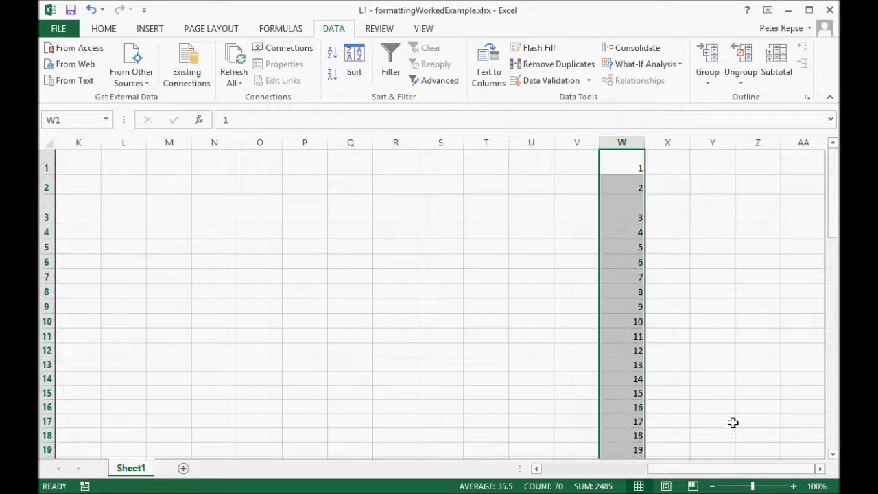
Start a List data validation rule for the street numbers in C4:C13
drag(714, 471, 602, 471)
click(373, 399)
drag(229, 231, 227, 365)
click(551, 81)
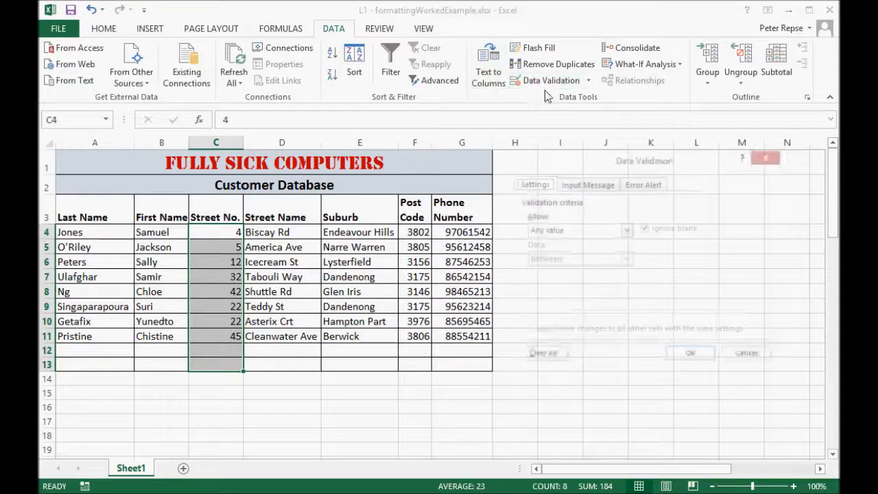
click(592, 232)
click(542, 271)
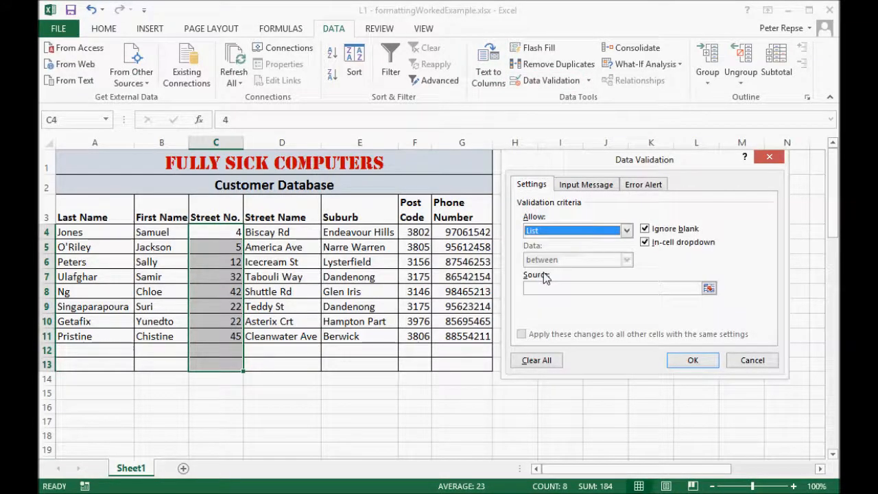
Use the number series =$W$1:$W$70 as the list's source and apply the street number rule
click(546, 288)
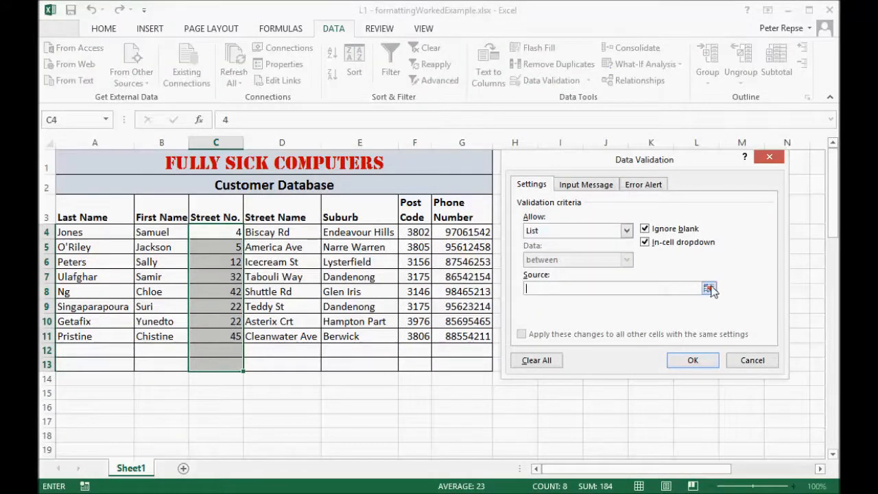
click(708, 288)
drag(640, 472, 727, 455)
drag(716, 162, 589, 221)
drag(762, 170, 775, 420)
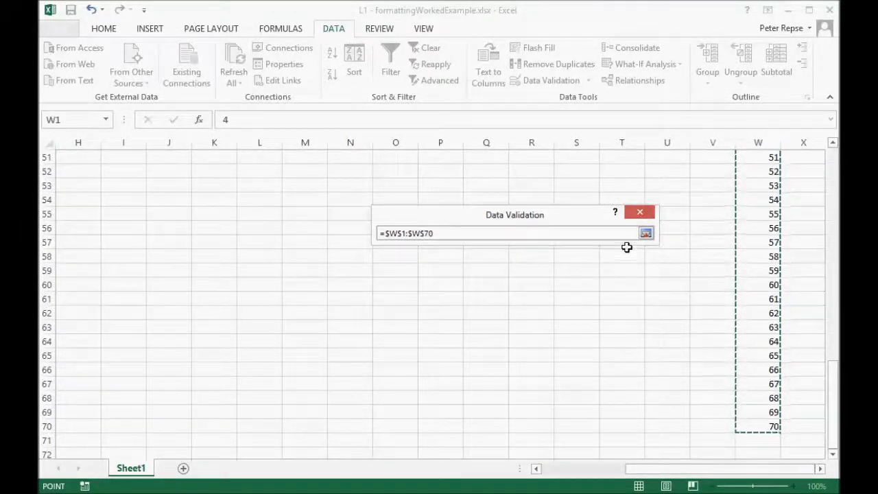
click(646, 234)
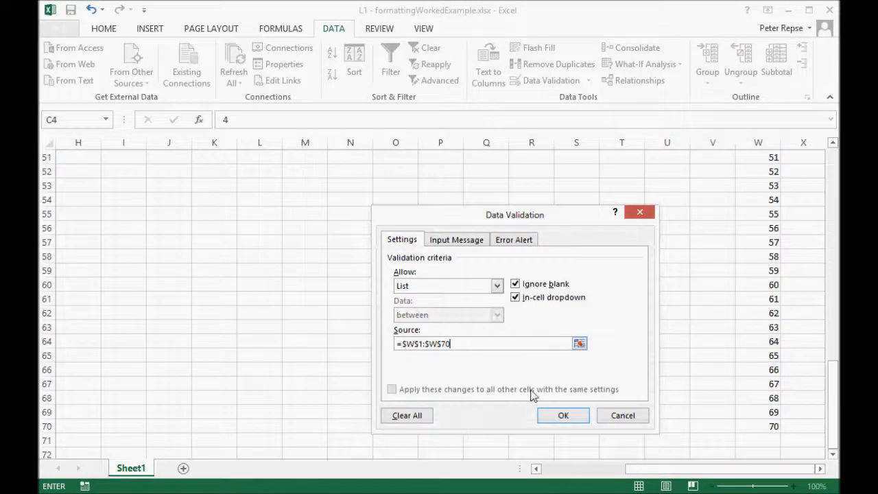
click(561, 414)
Examine the street number choices in the drop-down list of C4, without changing the cell
drag(658, 473, 561, 472)
scroll(320, 320, up, 17)
click(291, 294)
click(239, 234)
click(249, 233)
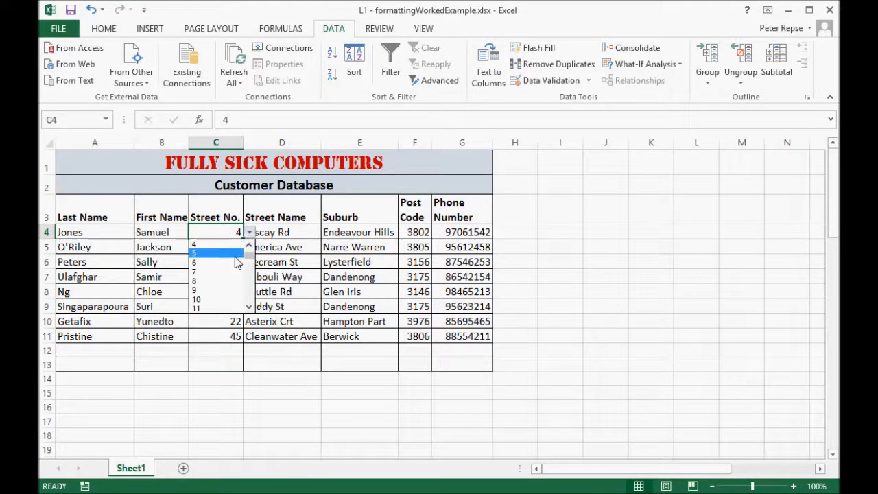
mouse_move(250, 256)
mouse_down()
mouse_move(245, 301)
mouse_move(260, 260)
mouse_up()
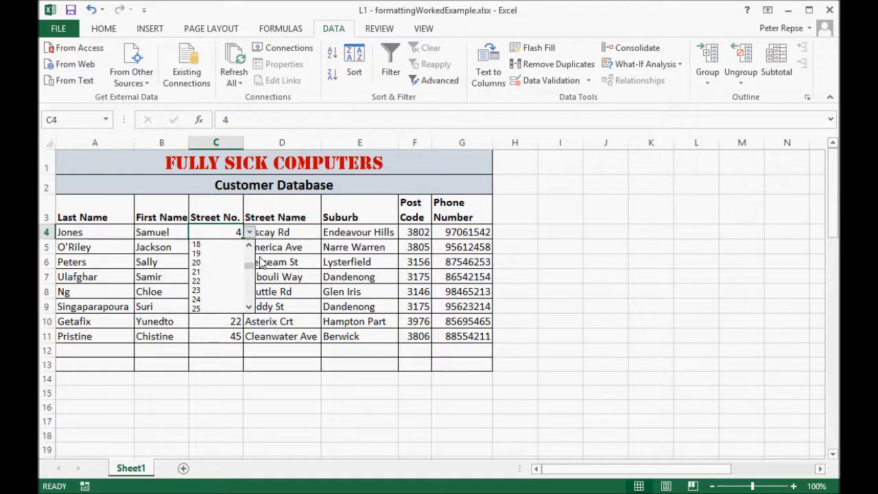
drag(253, 265, 253, 255)
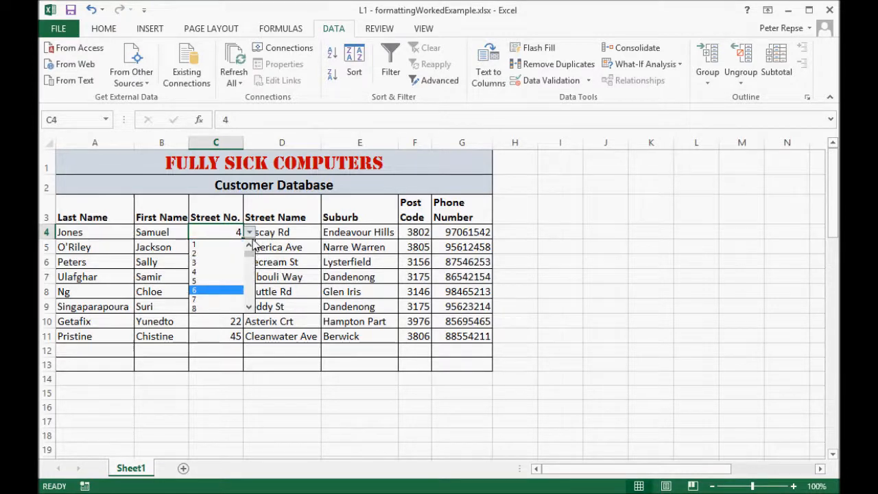
click(251, 275)
drag(251, 274, 254, 256)
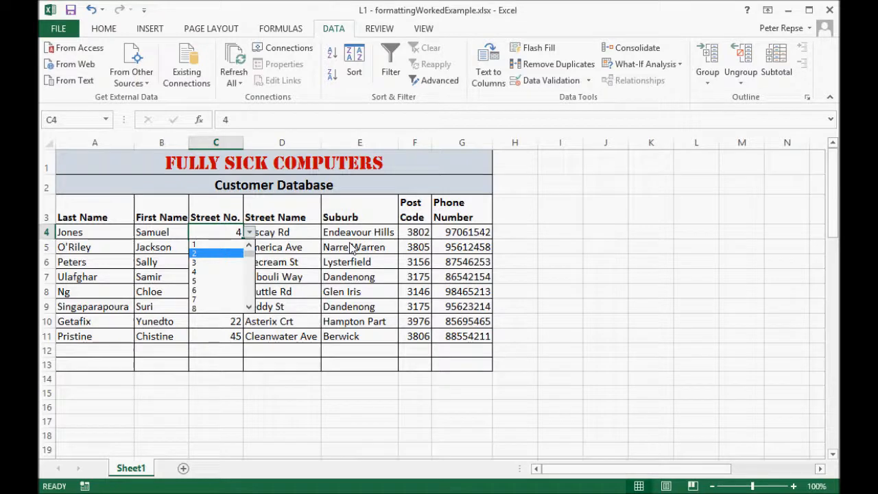
key(Escape)
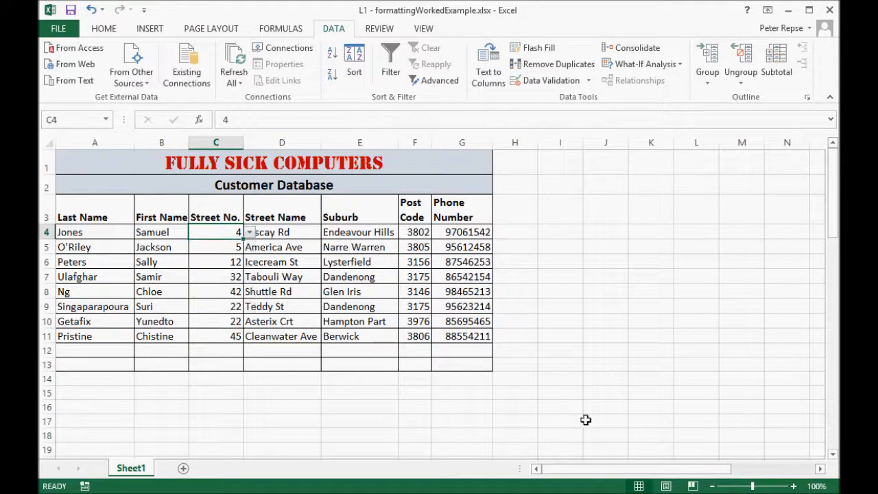
drag(564, 468, 648, 469)
drag(705, 471, 614, 471)
click(501, 408)
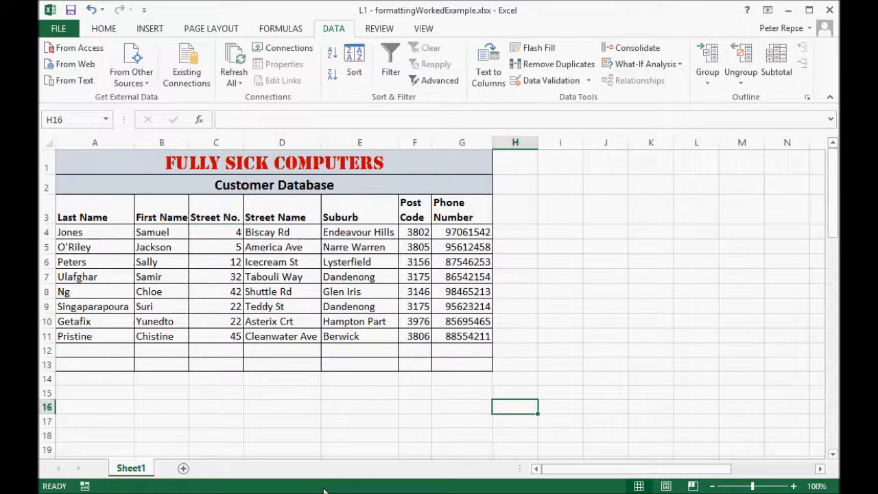